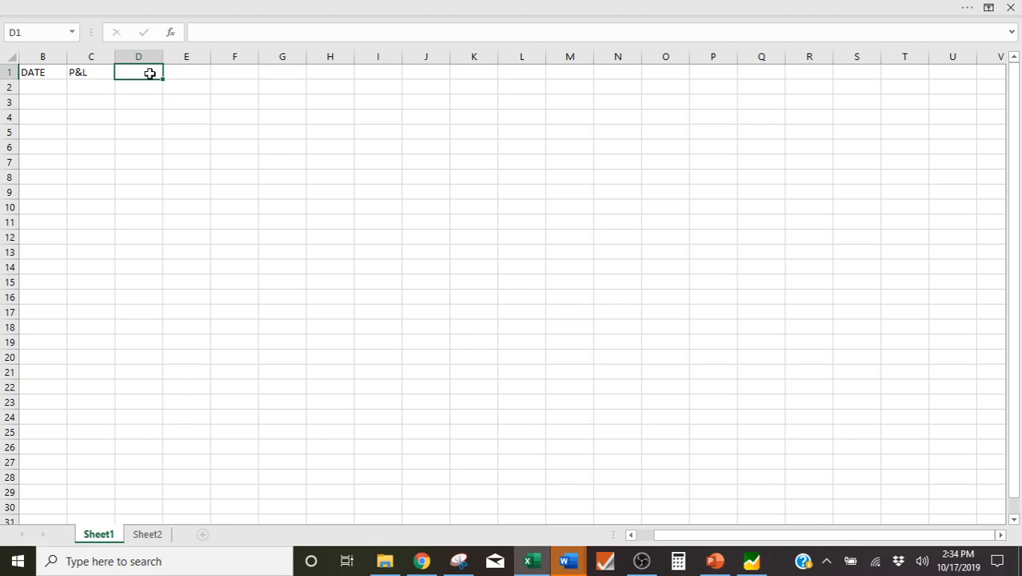
- Change the header in C1 to DAILY P&L and enter the header WEEKLY P&L in D1
left_click(76, 72)
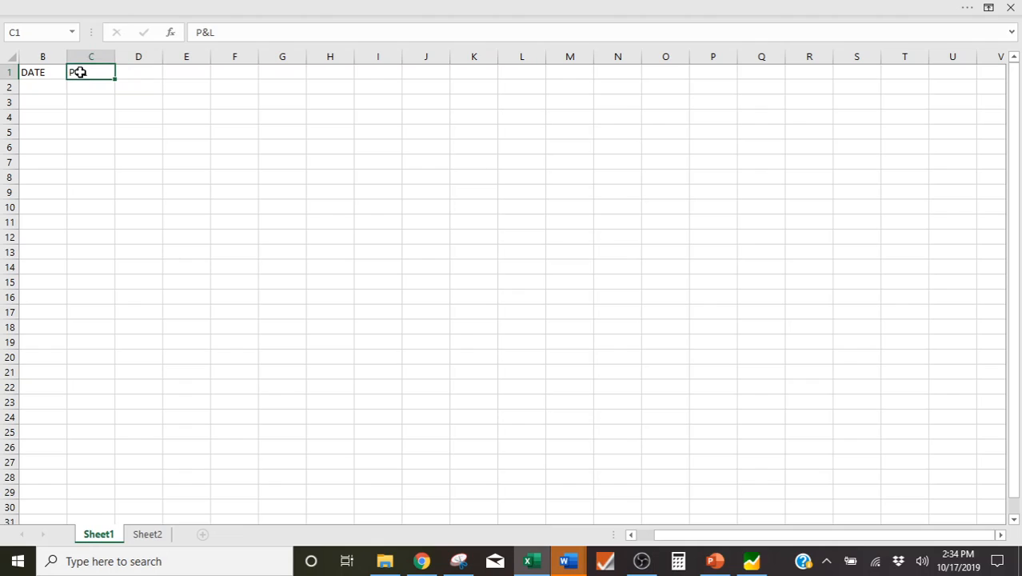
type("DAILY P&")
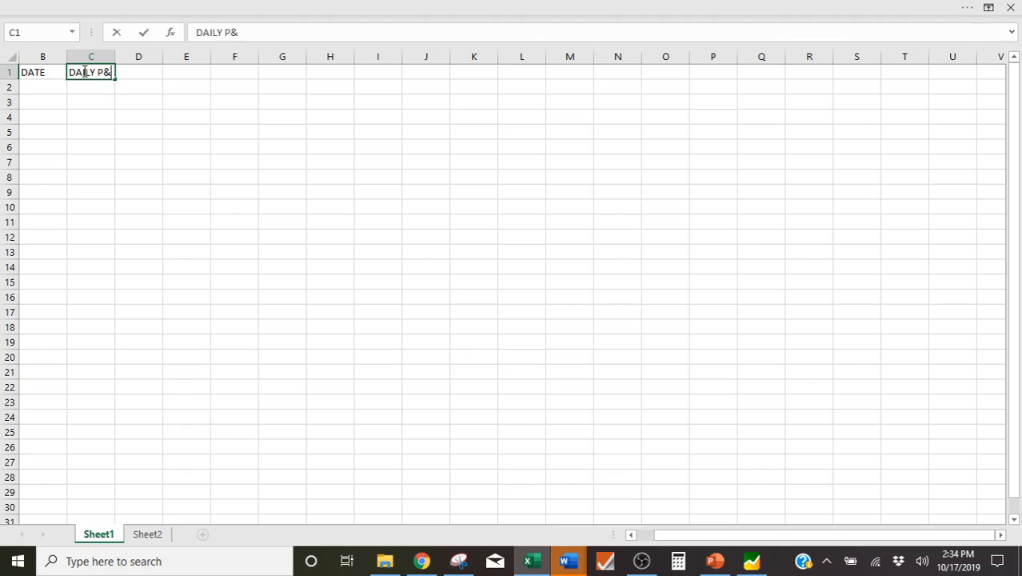
type("L")
key("Tab")
type("WE")
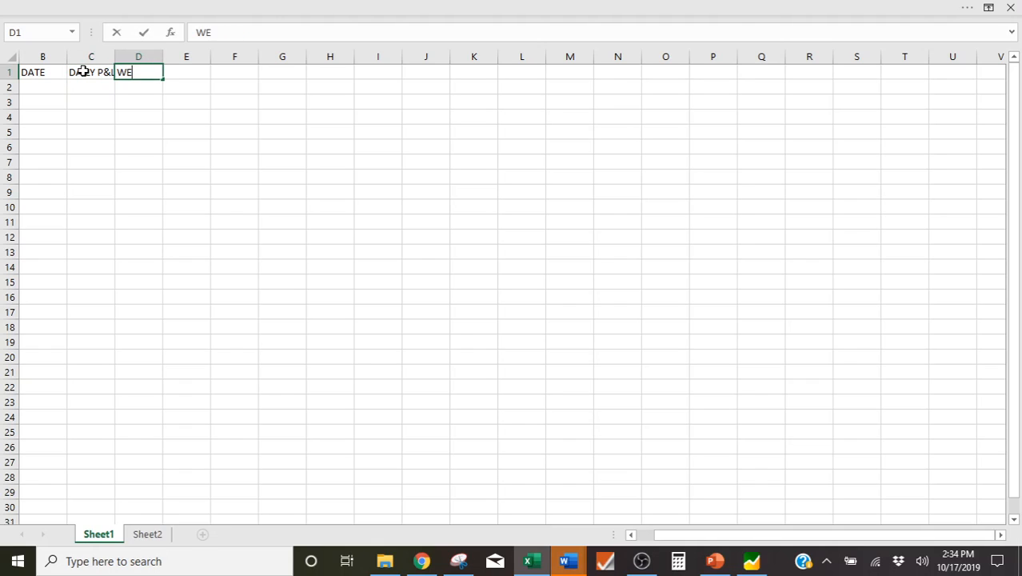
type("EKLY P&L")
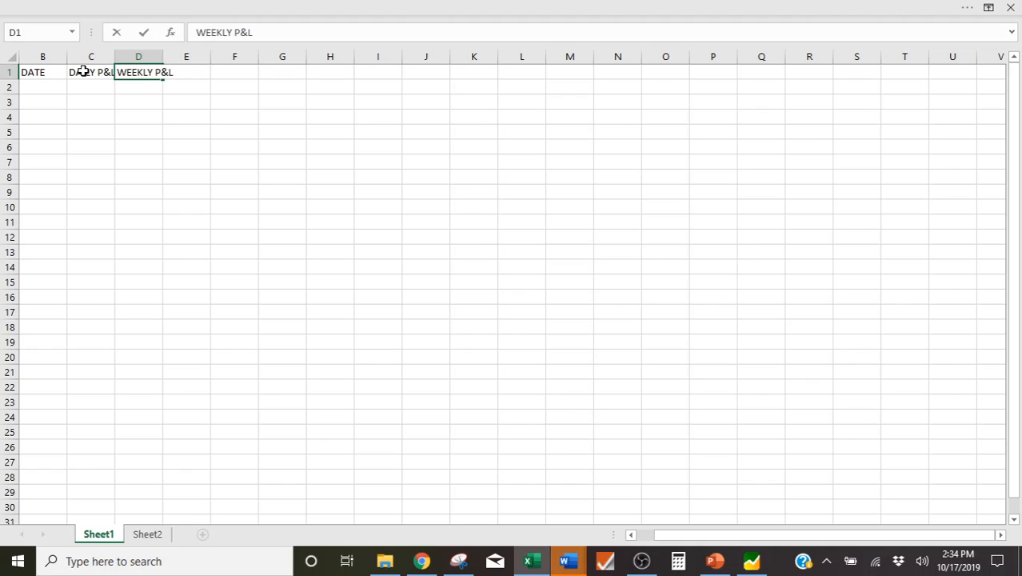
key("Return")
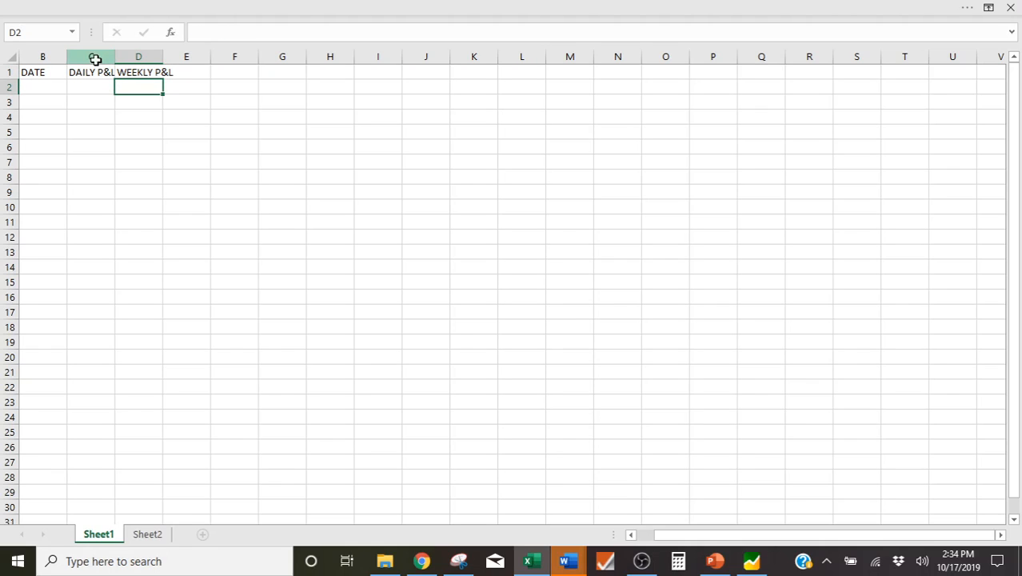
- Autofit the widths of columns C and D to their header text
left_click(97, 58)
double_click(115, 56)
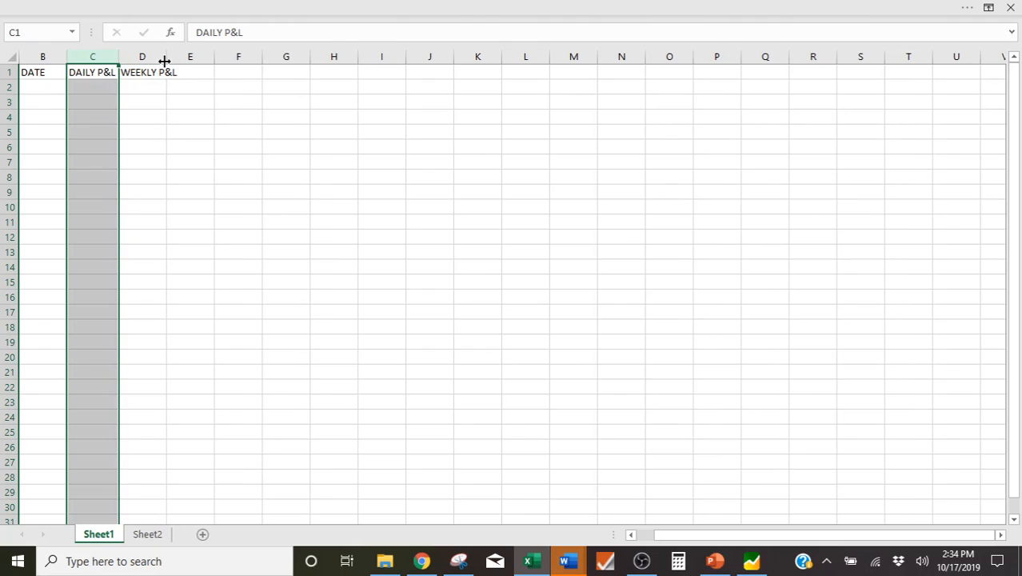
double_click(164, 57)
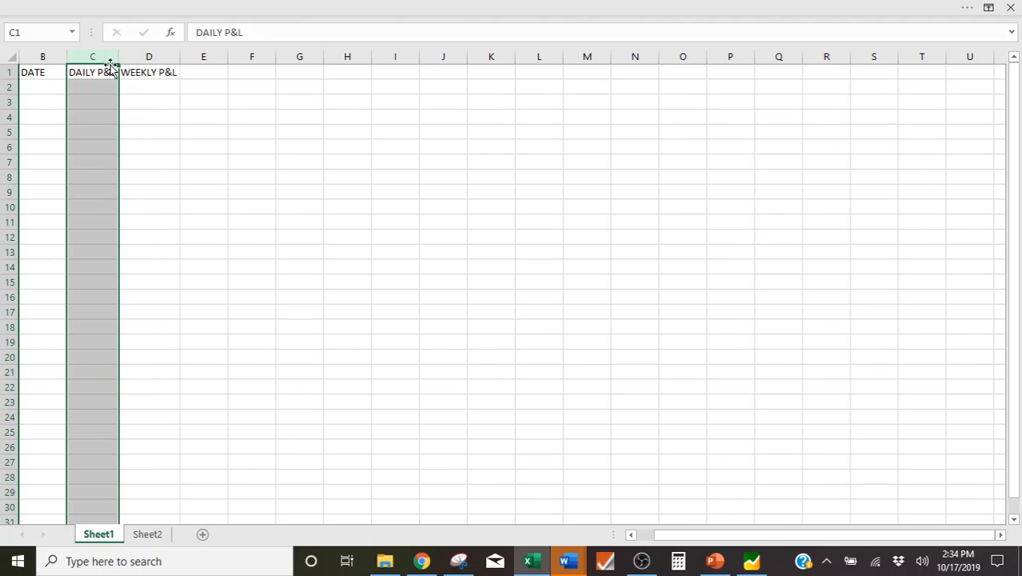
- Make the DATE, DAILY P&L and WEEKLY P&L headers in row 1 bold
left_click(40, 87)
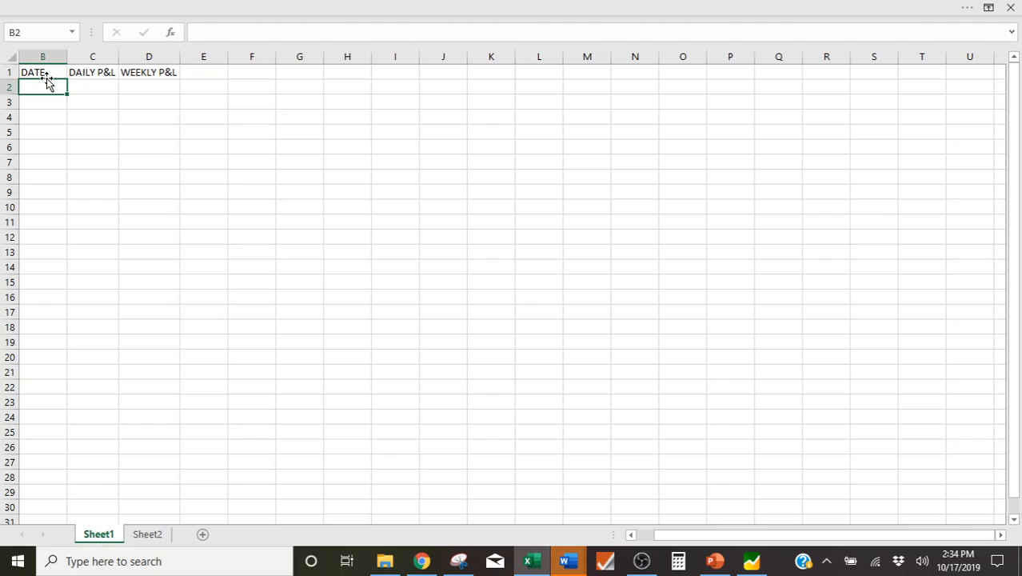
left_click(46, 73)
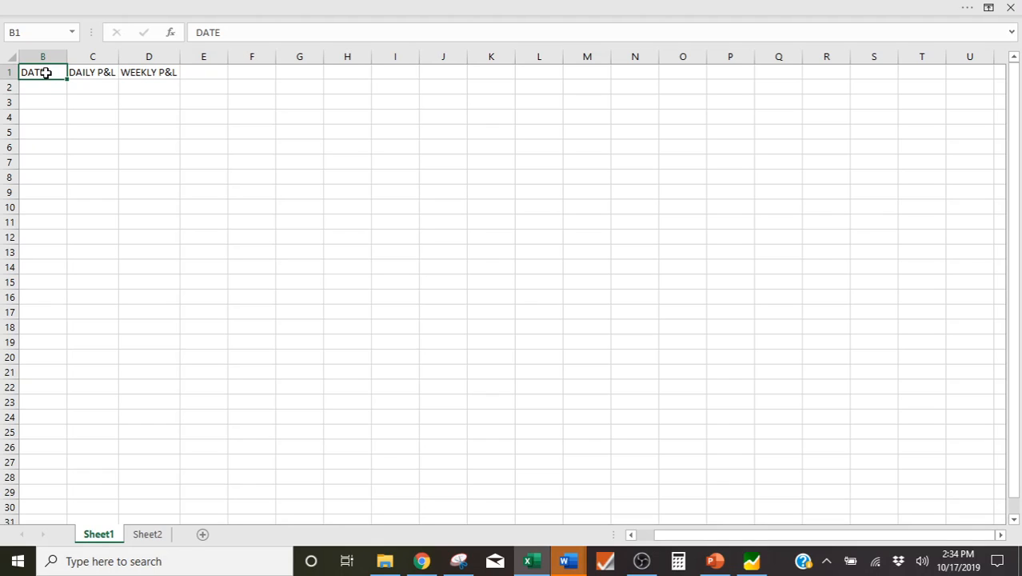
key("ctrl+b")
left_click(96, 73)
key("ctrl+b")
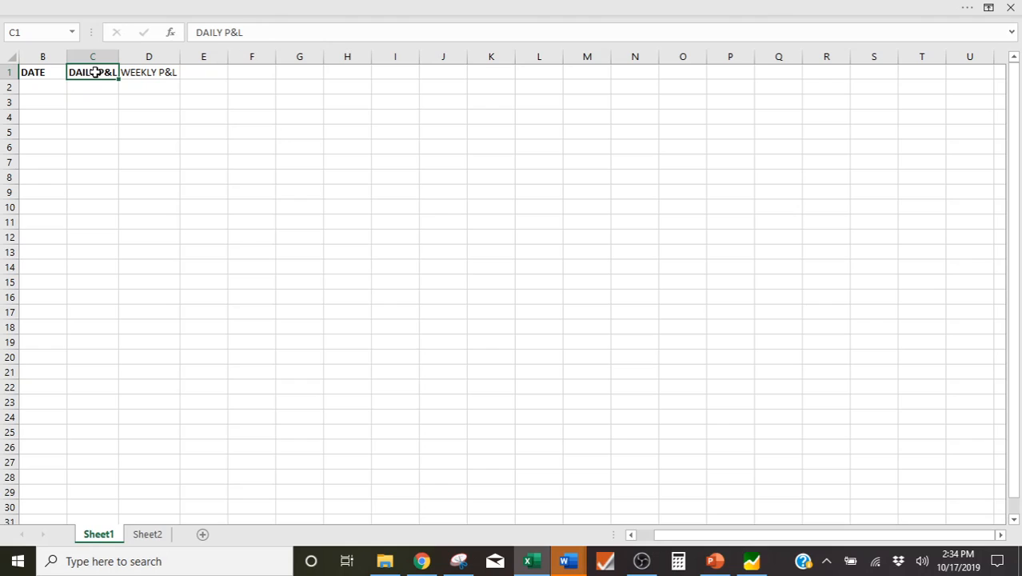
left_click(141, 73)
key("ctrl+b")
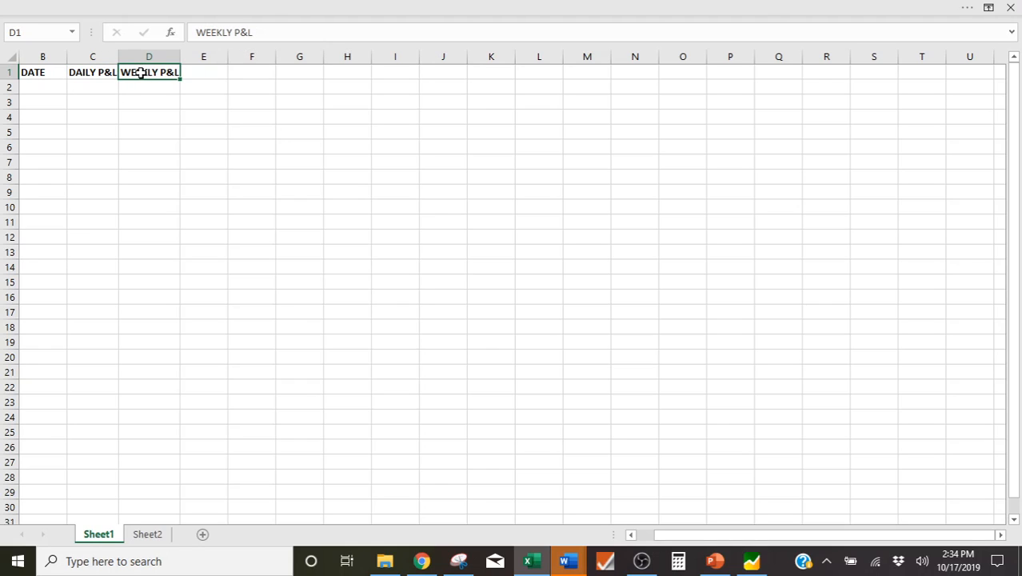
- Enter the date 10/17/19 in B2 and fill the daily date series down to B6
left_click(37, 90)
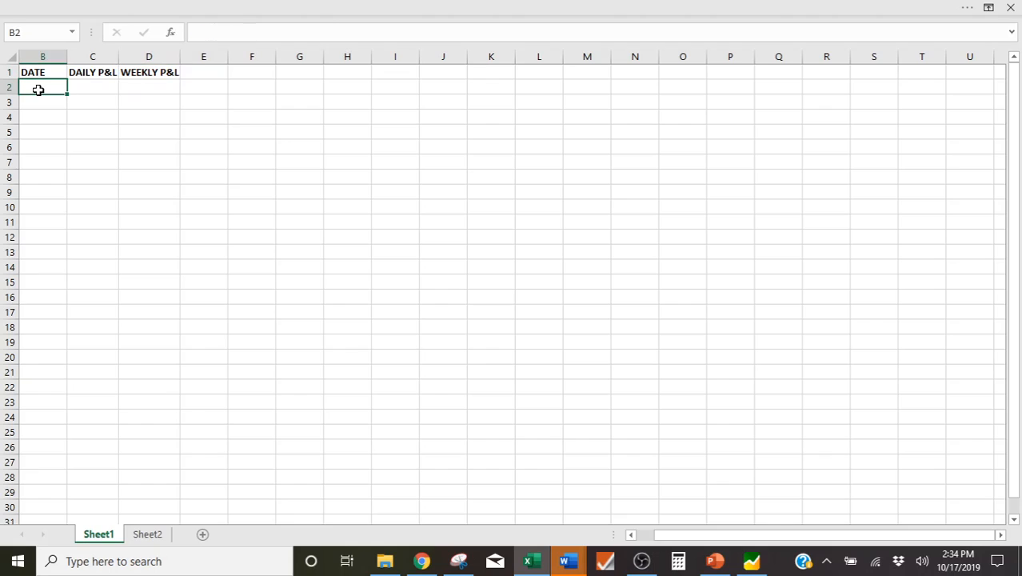
type("10/17/19")
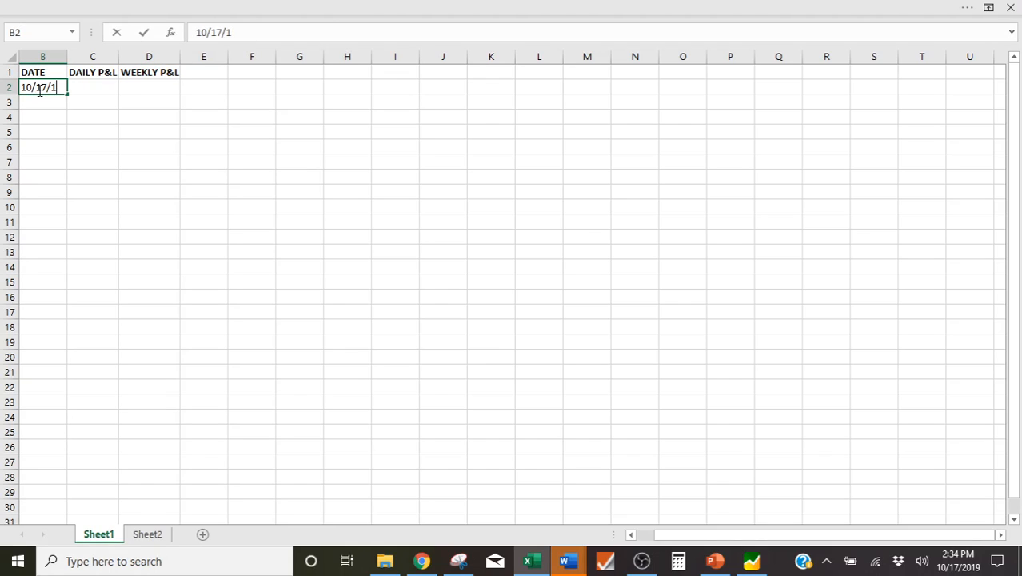
key("Return")
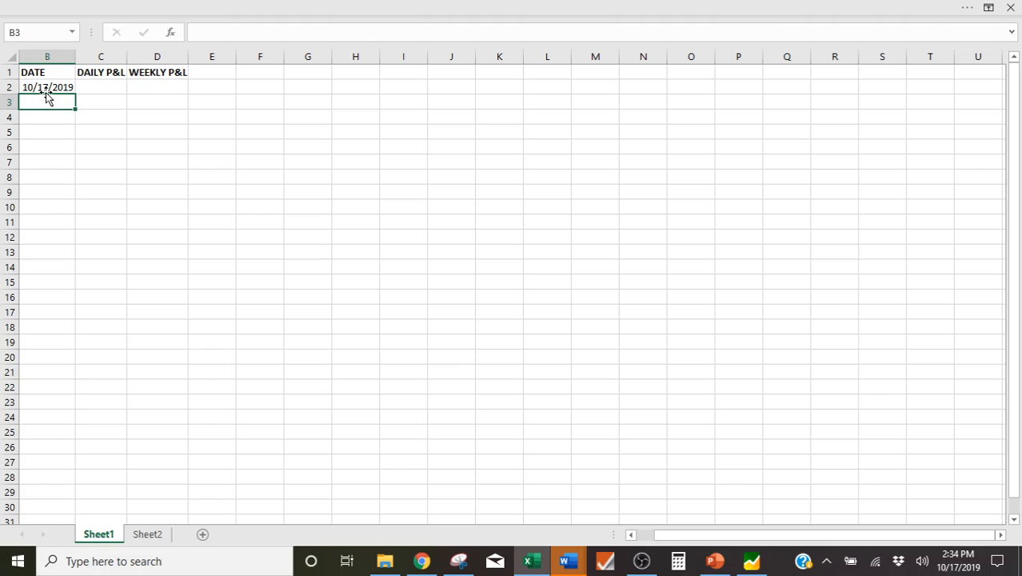
left_click(57, 89)
left_click_drag(74, 96, 67, 153)
- Change the date in B2 to 10/14/2019 and refill the daily date series down to B6
left_click(34, 93)
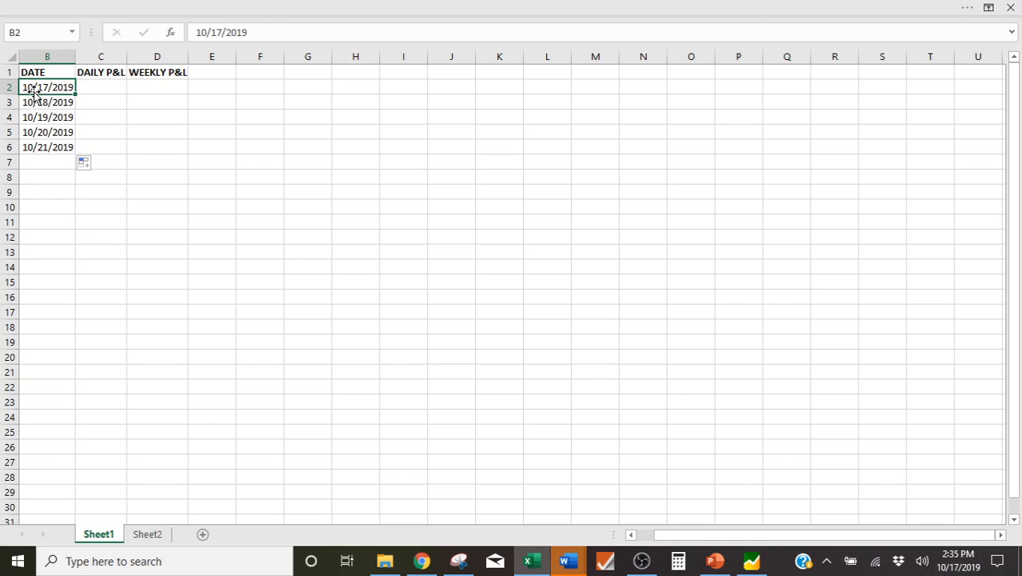
left_click(222, 32)
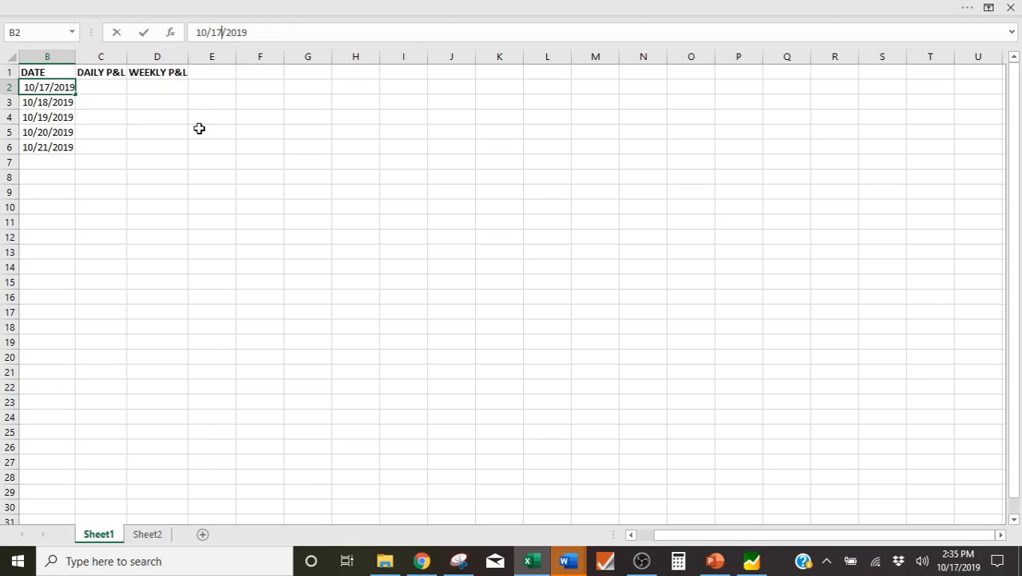
key("BackSpace")
type("4")
key("Return")
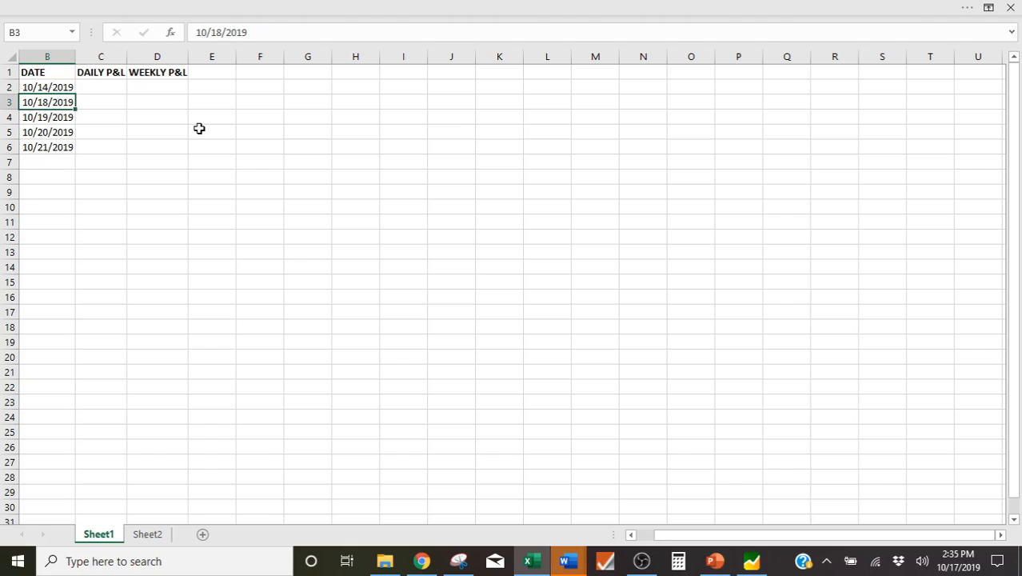
left_click(49, 86)
left_click_drag(76, 94, 67, 147)
key("Return")
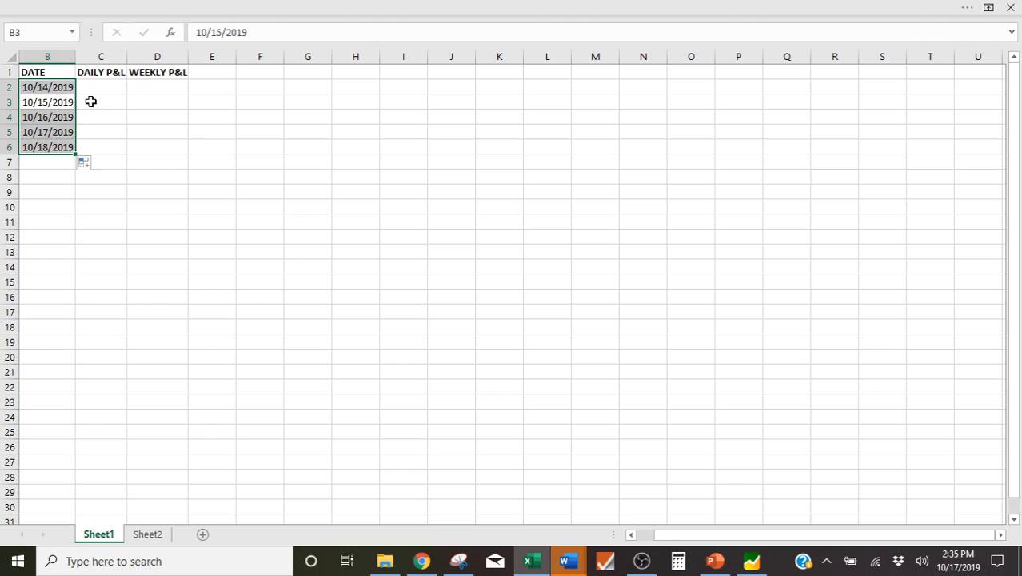
right_click(65, 93)
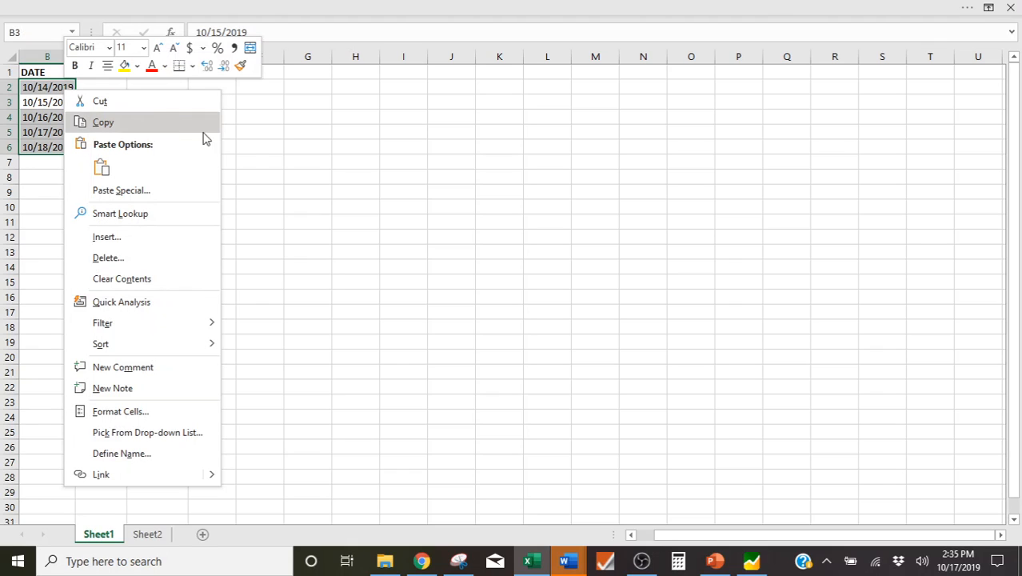
key("Escape")
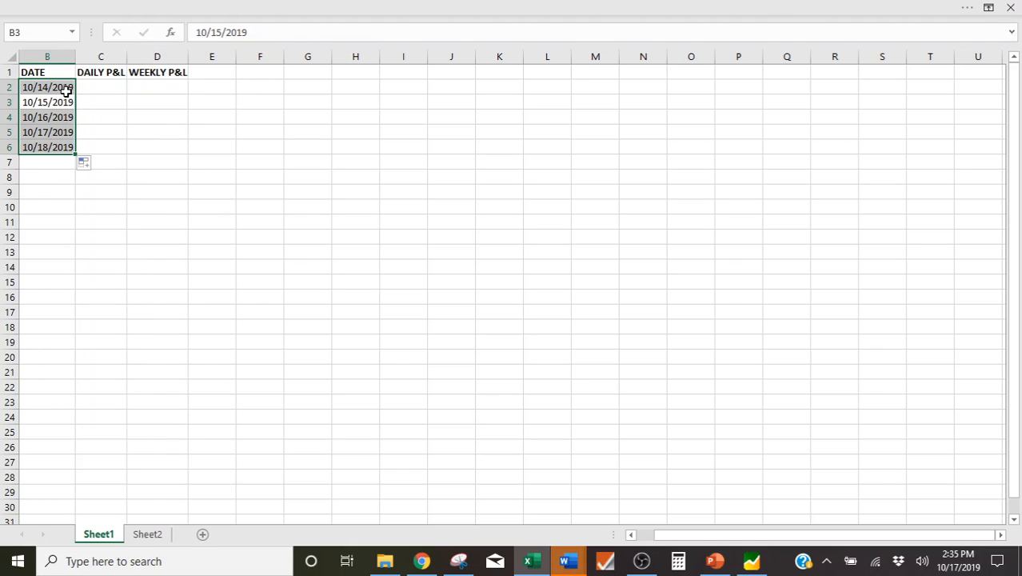
- Label B7 as TOTAL and add a SUM formula for C2:C6 in C7
left_click(100, 86)
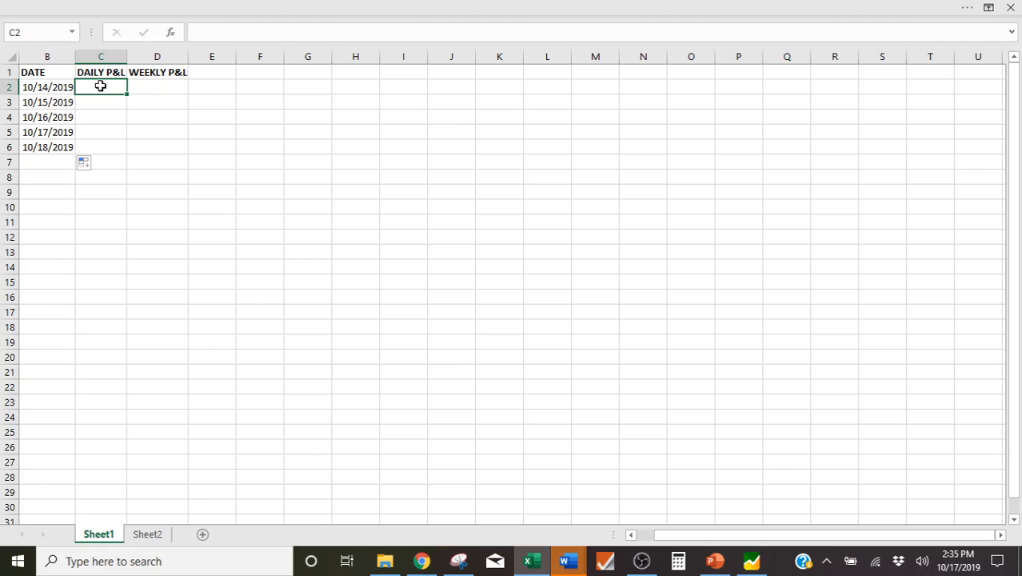
left_click(55, 165)
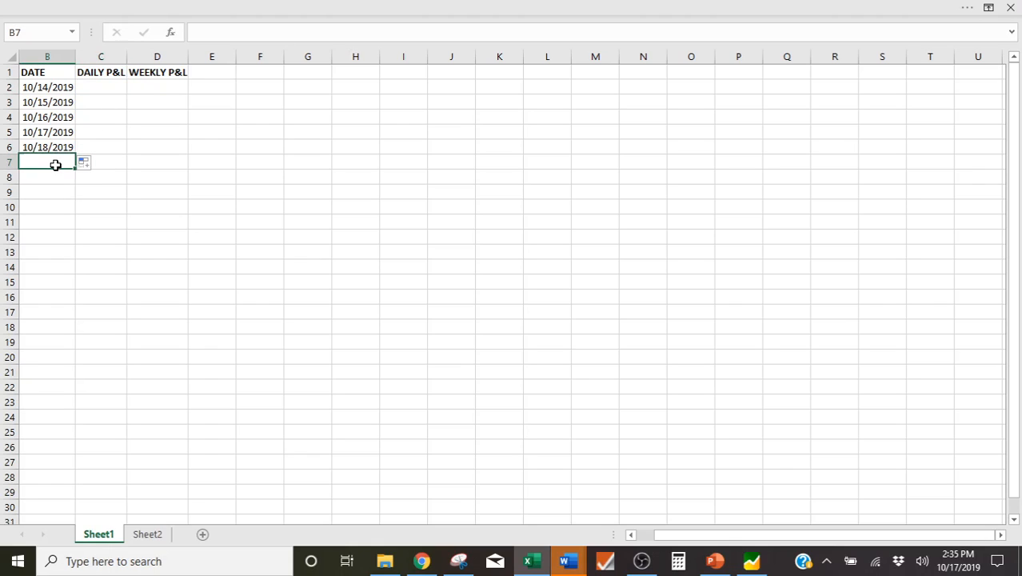
type("TOTAL")
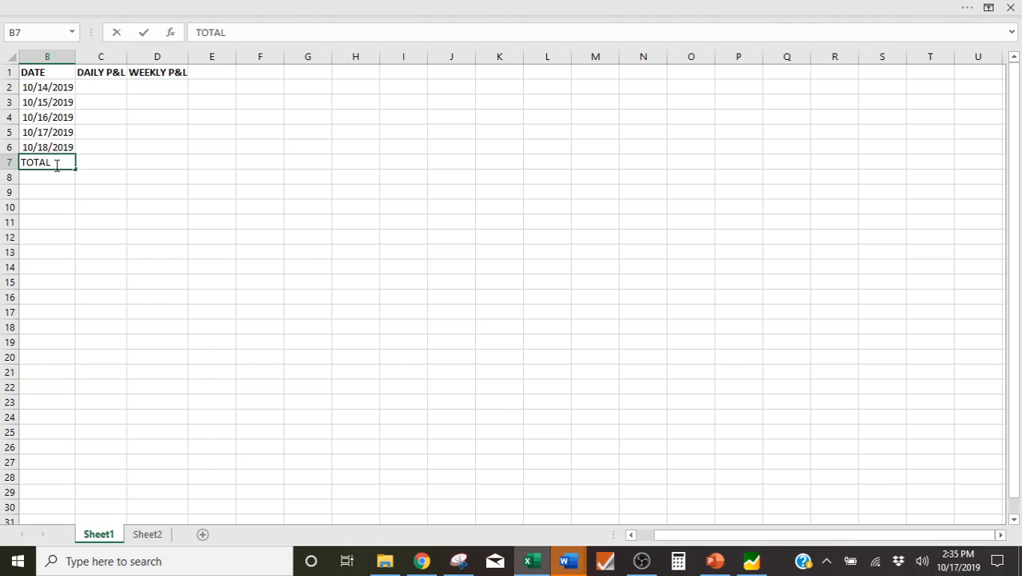
left_click(106, 165)
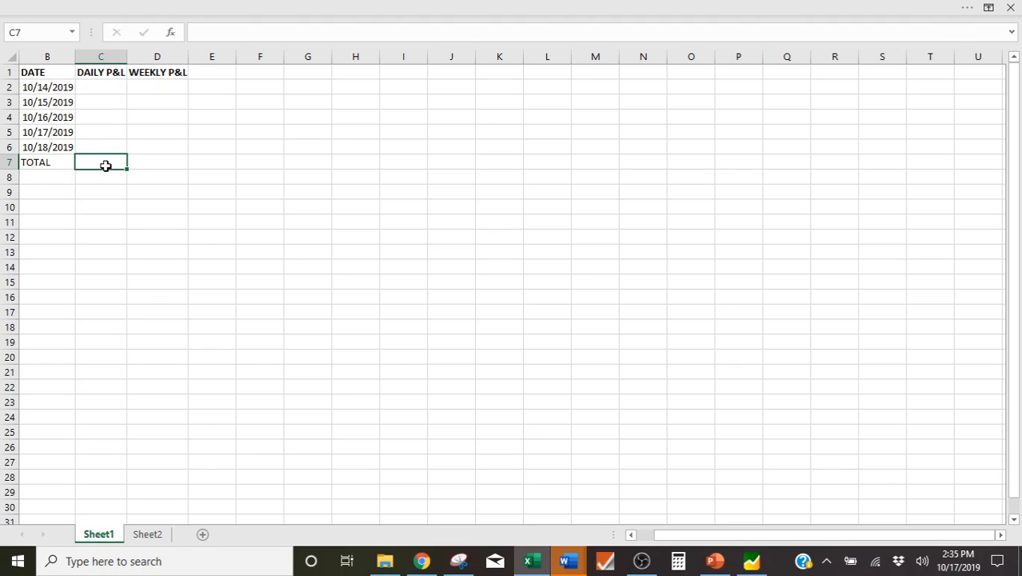
type("=SUM")
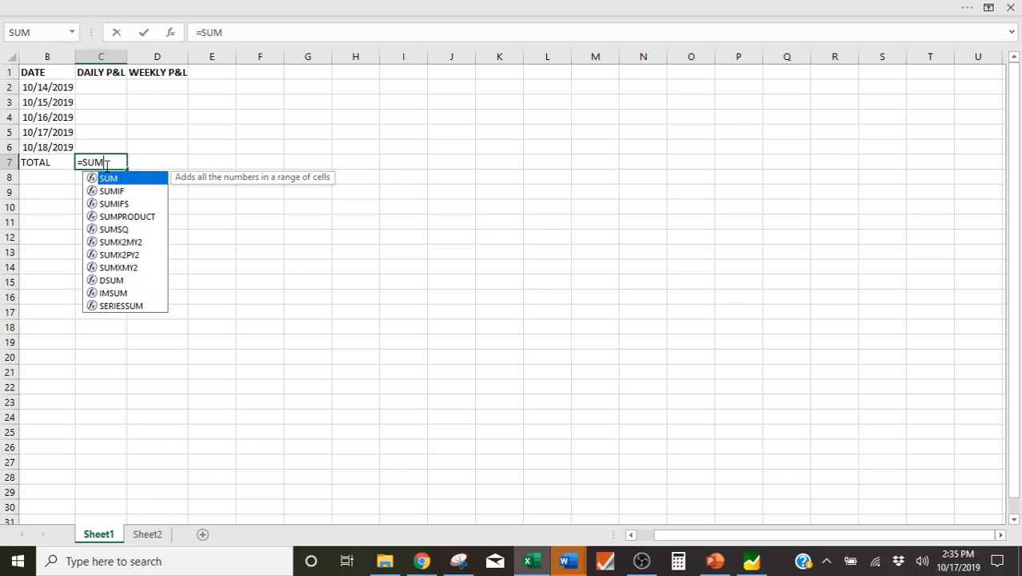
type("(")
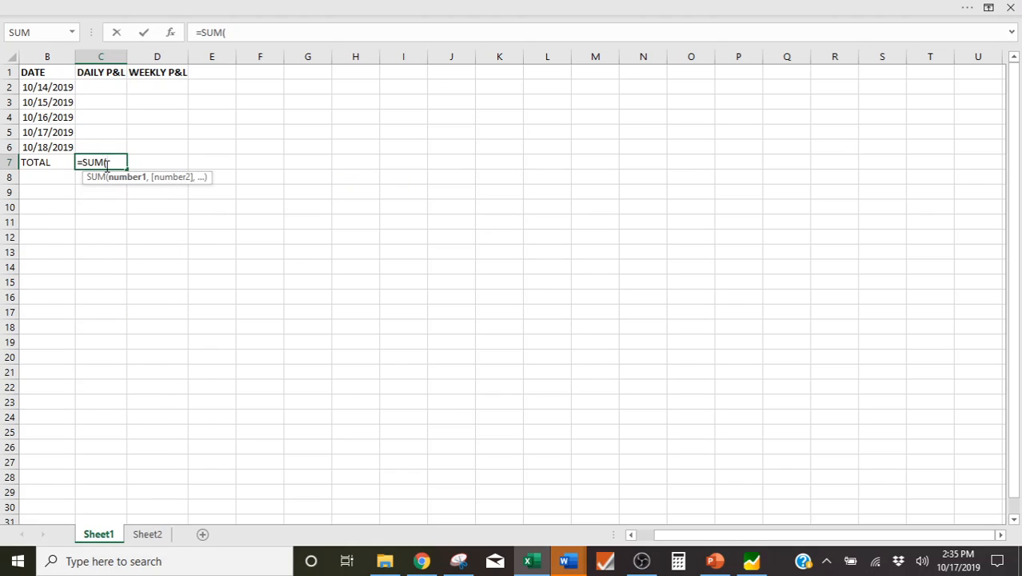
left_click_drag(108, 84, 106, 144)
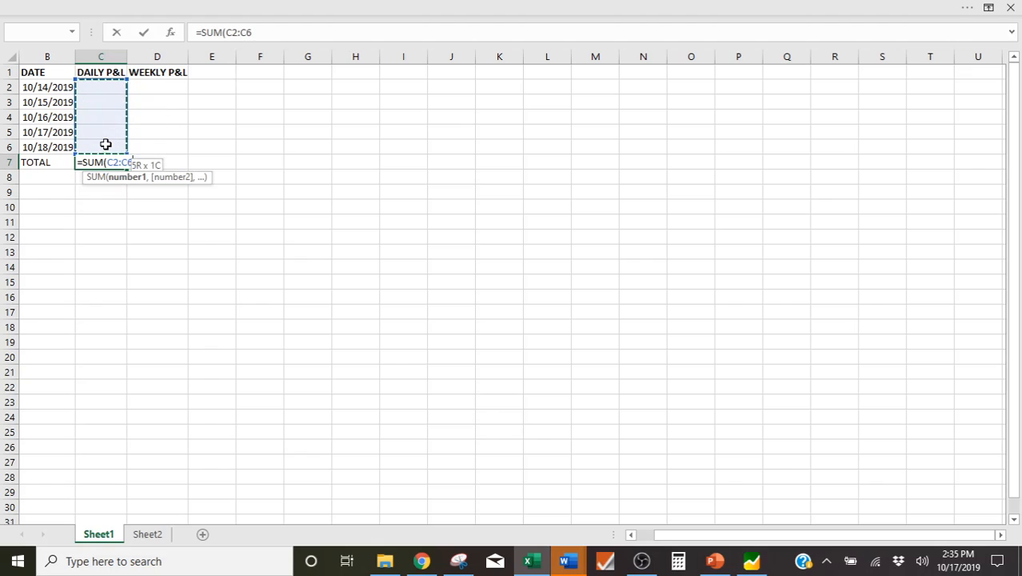
key("Return")
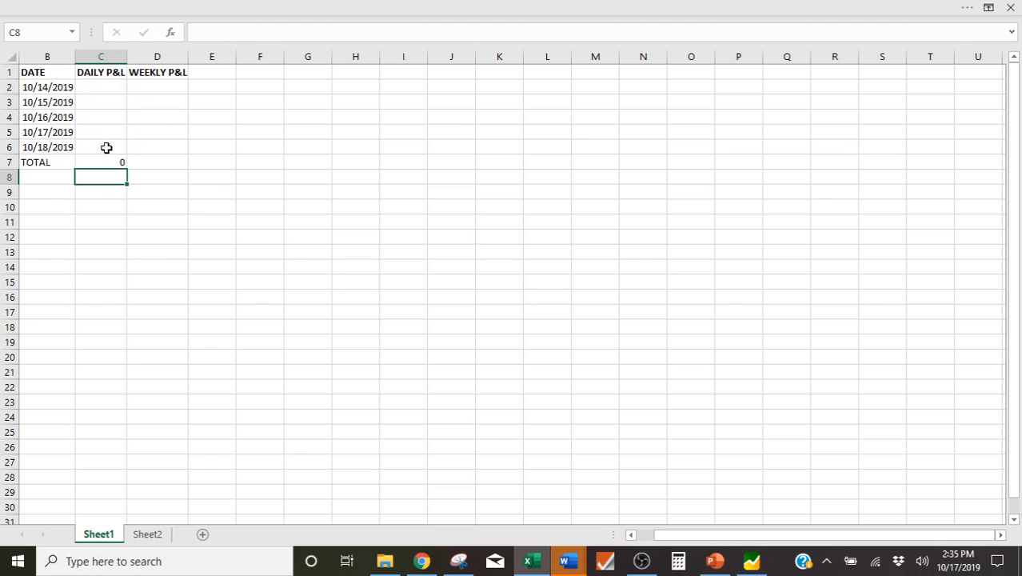
- Enter 100 as the daily P&L in C2 and 2000 as the weekly P&L in D2
left_click(102, 88)
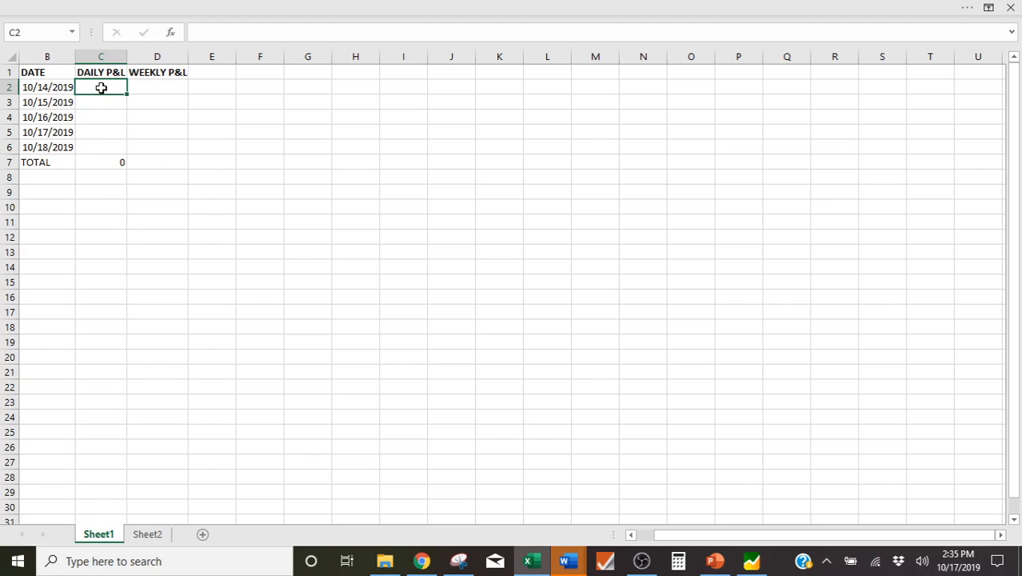
type("100")
key("Return")
left_click(166, 88)
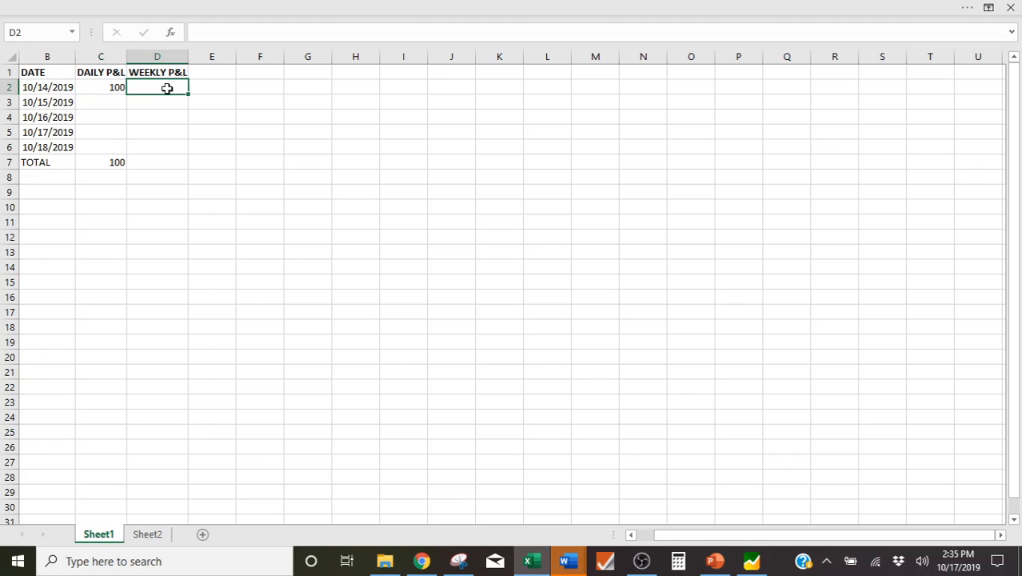
double_click(166, 89)
type("2000")
- Enter the formula =C7+D2 in D7 to add the daily total to the weekly P&L
left_click(169, 162)
type("=")
left_click(117, 163)
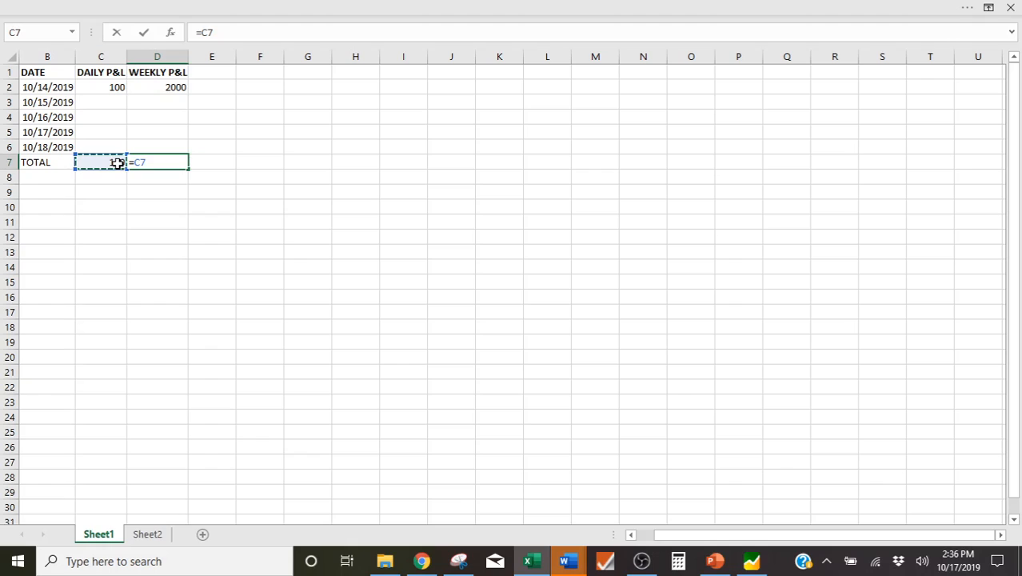
type("+")
left_click(174, 86)
key("Return")
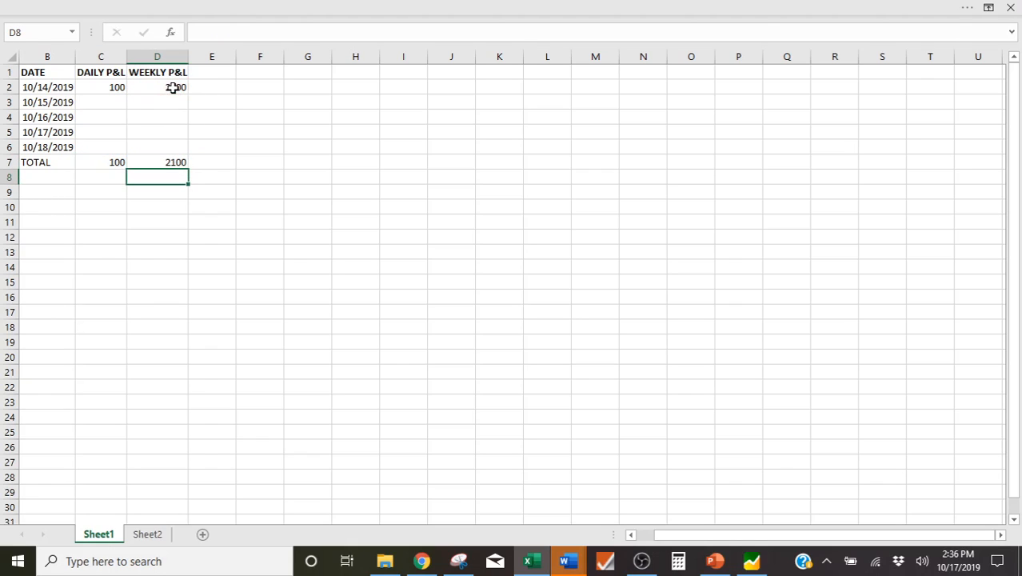
- Enter daily P&L values of 300 for 10/15/2019 and 80 for 10/16/2019
left_click(107, 105)
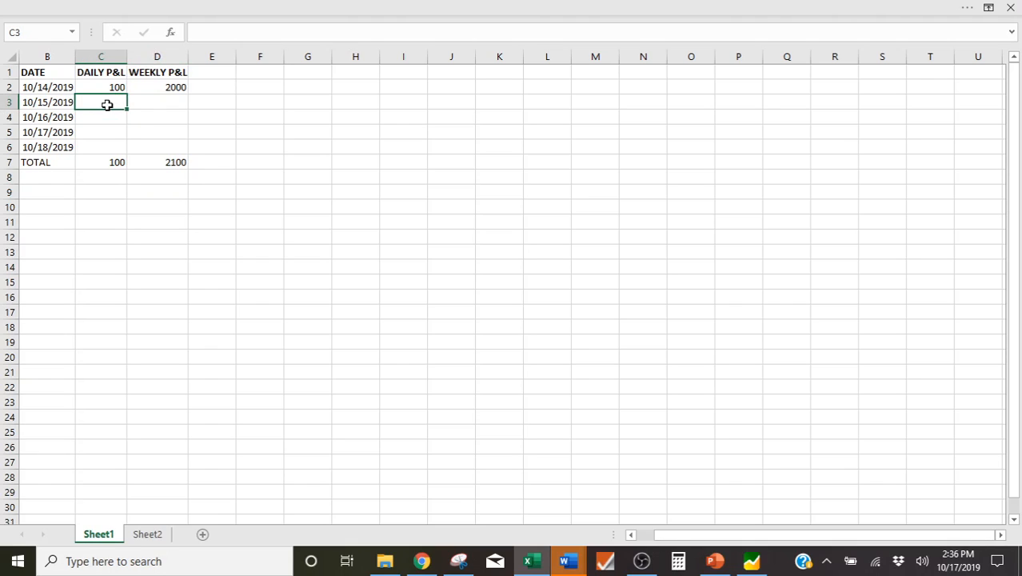
type("300")
key("Return")
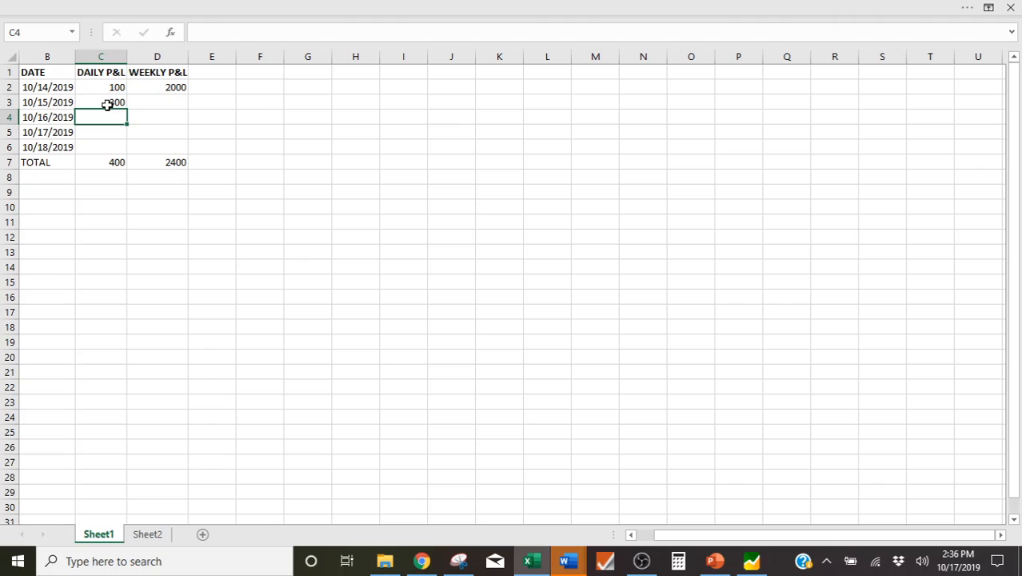
type("80")
key("Return")
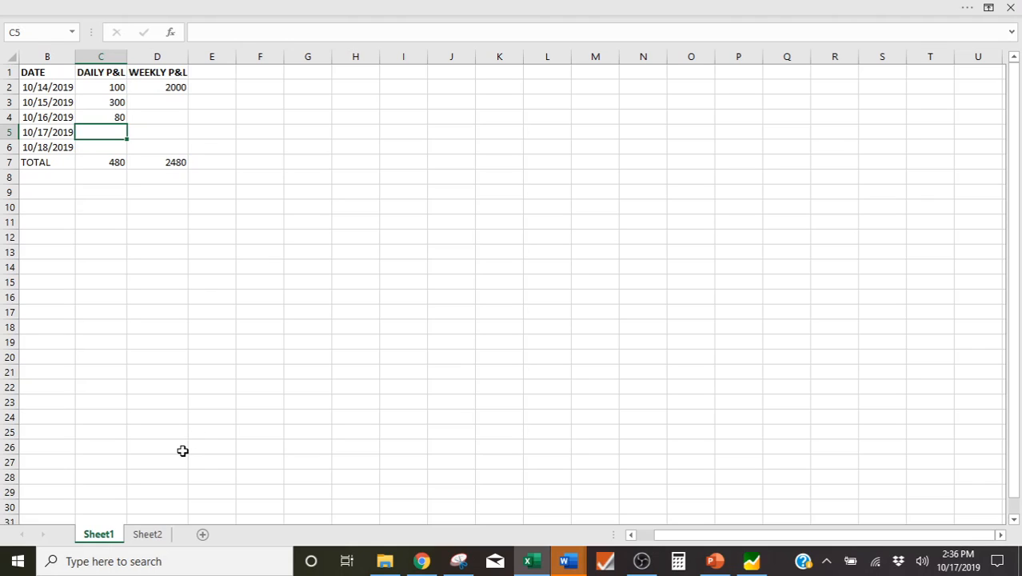
- Copy the trade summary table picture from Sheet2 and paste it on Sheet1 at E2
left_click(146, 536)
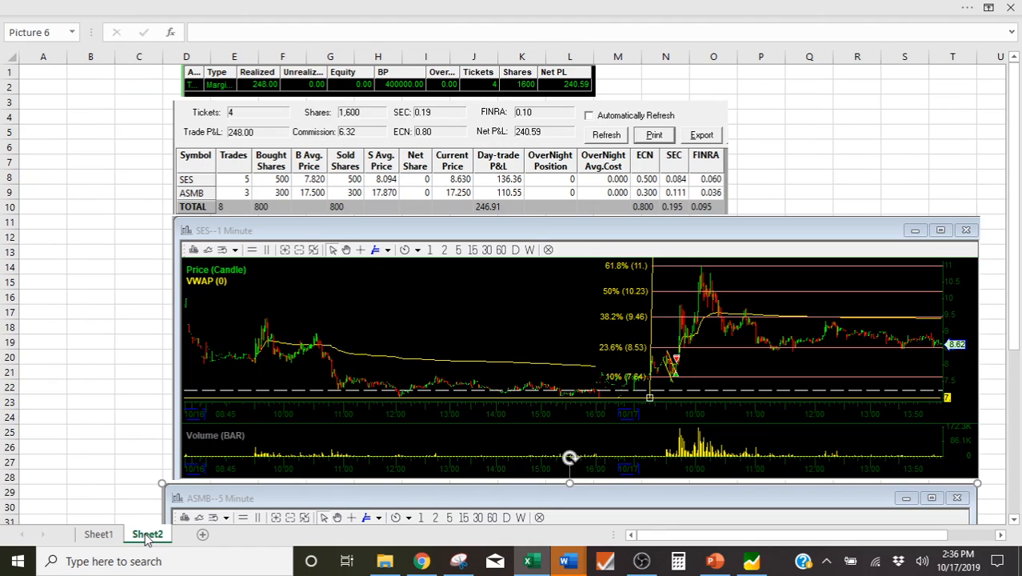
left_click(404, 176)
right_click(412, 168)
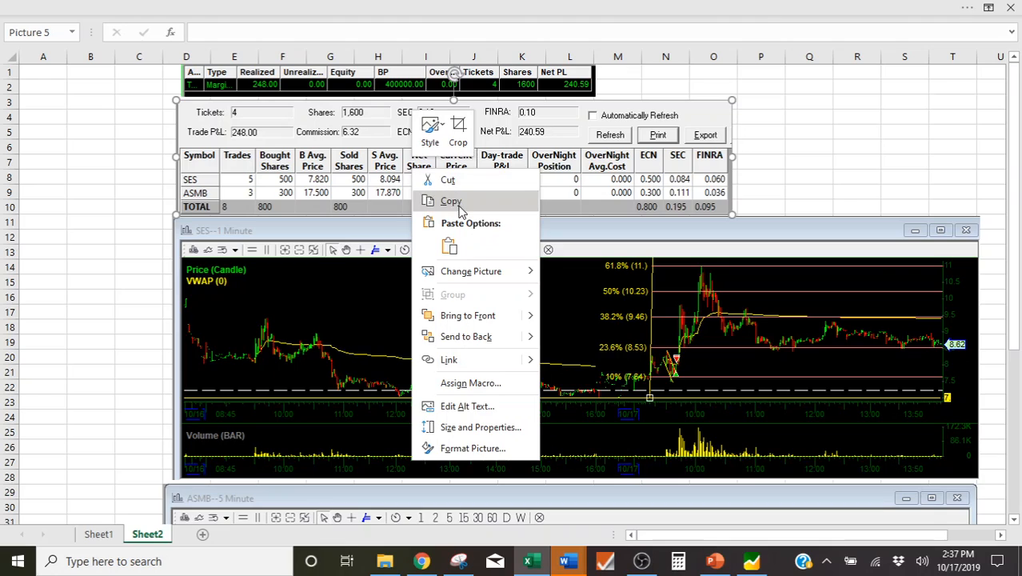
left_click(461, 207)
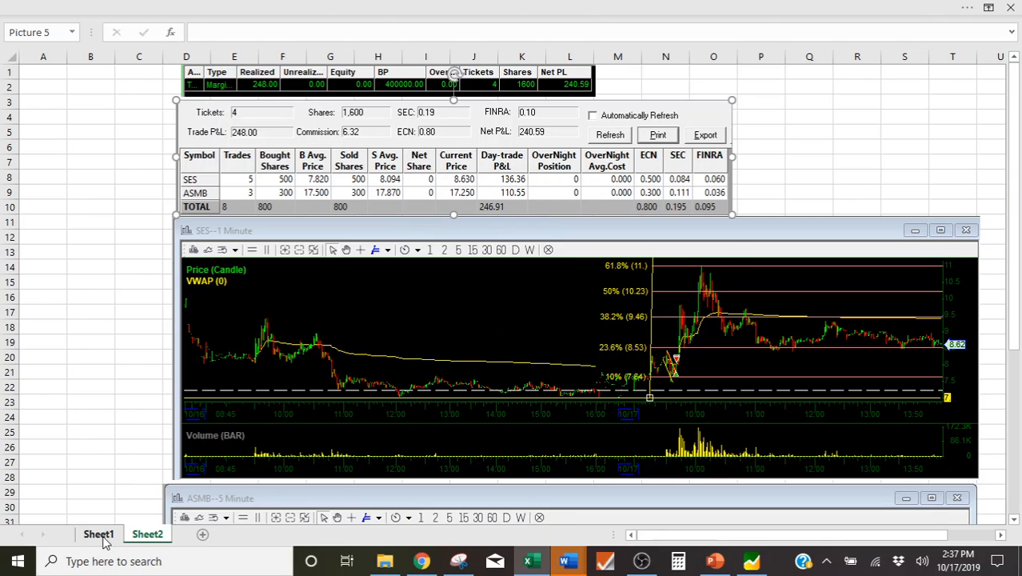
left_click(98, 535)
left_click(231, 86)
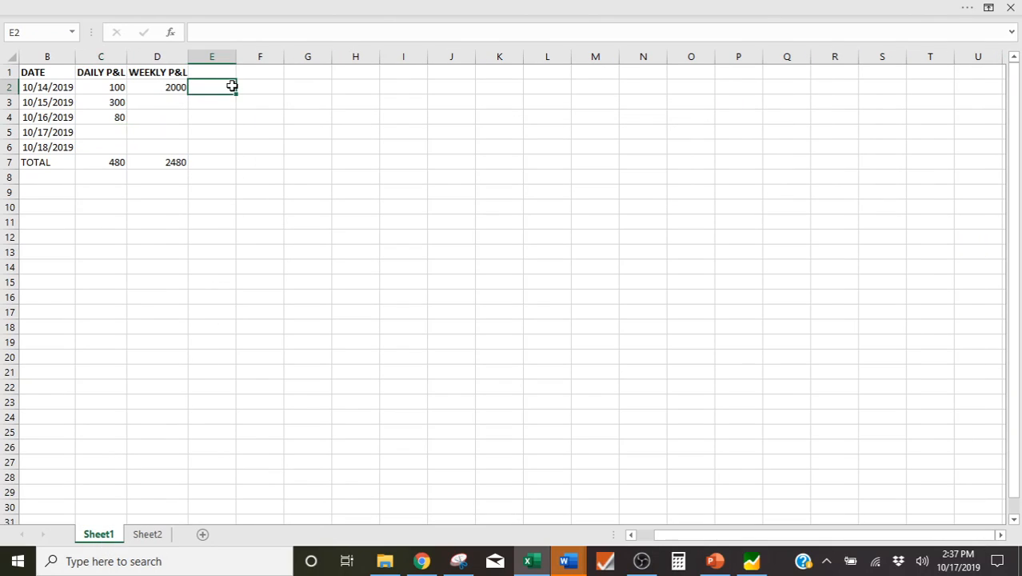
right_click(231, 86)
left_click(270, 164)
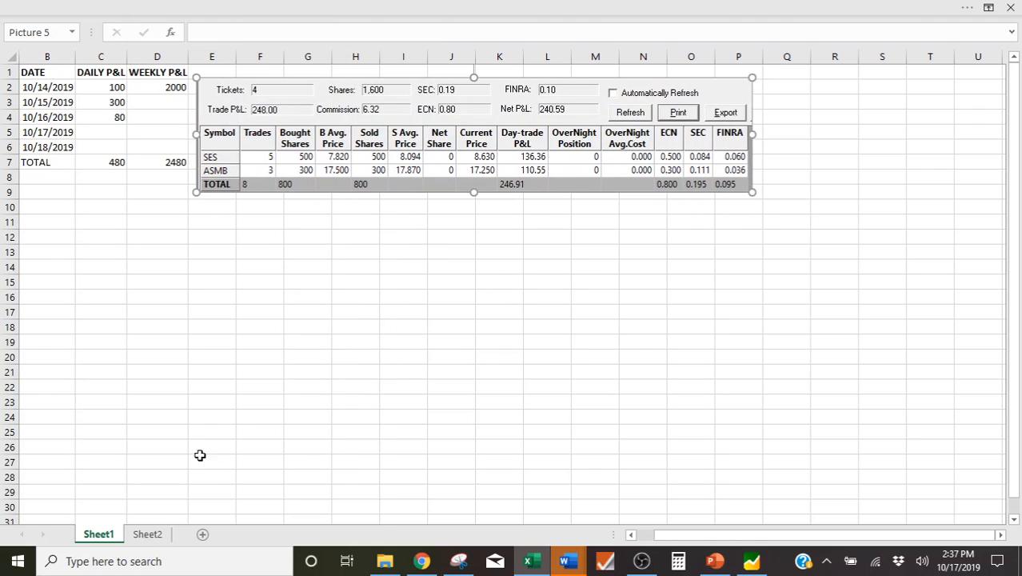
- Copy the black account summary strip with Realized and Net PL from Sheet2 and paste it on Sheet1 at E11
left_click(152, 539)
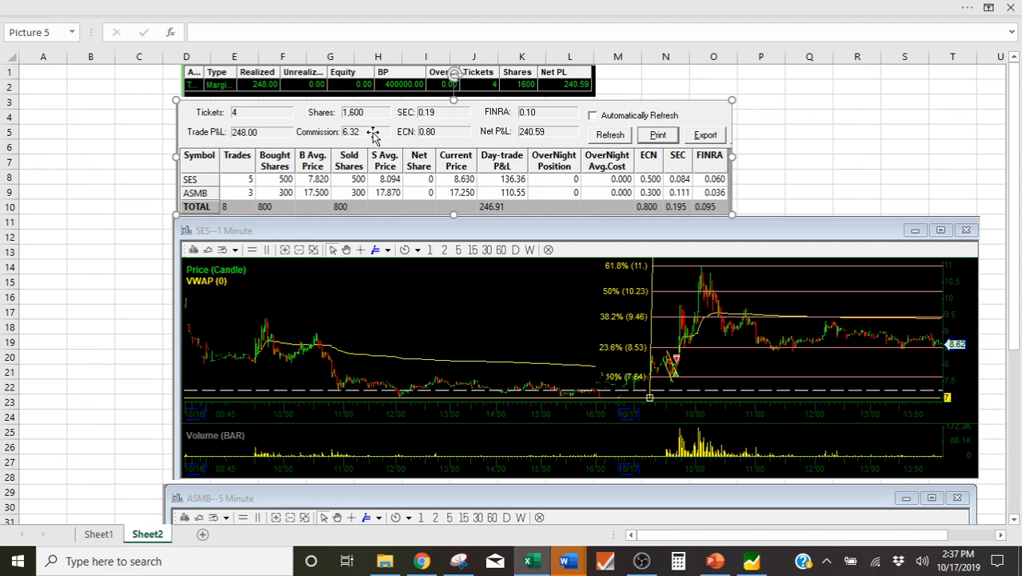
left_click(330, 80)
right_click(330, 80)
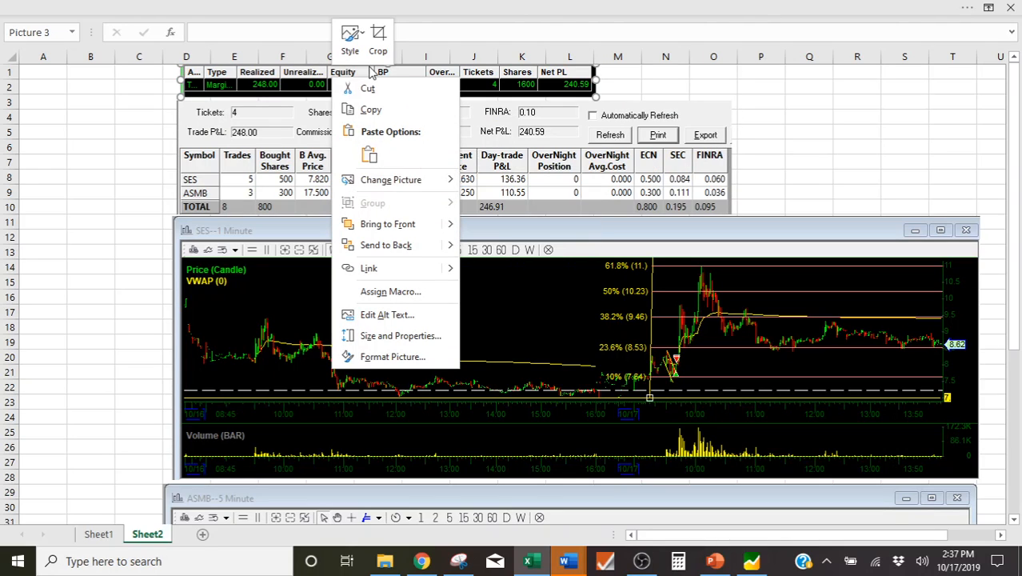
left_click(290, 84)
right_click(290, 83)
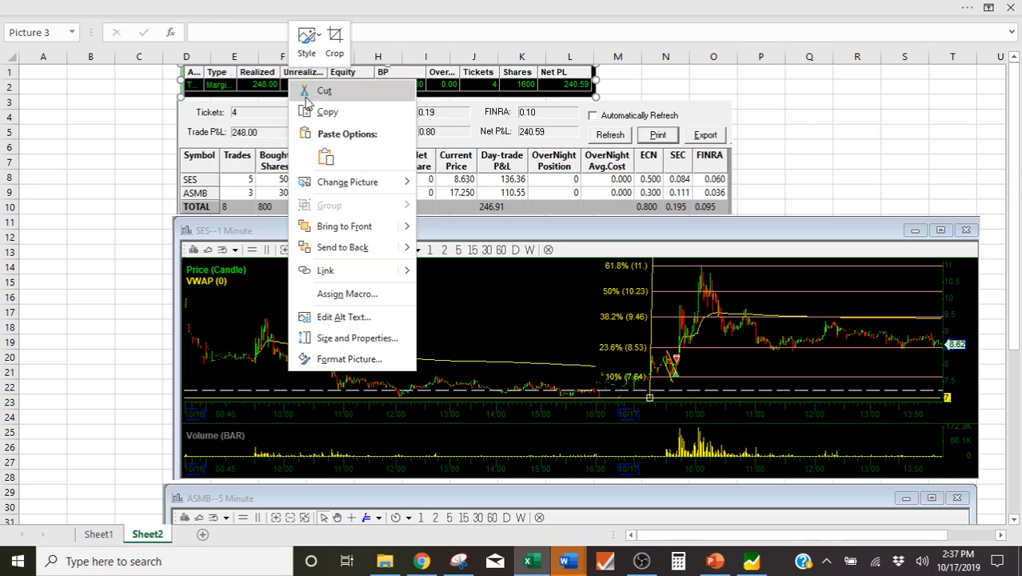
left_click(324, 112)
left_click(94, 536)
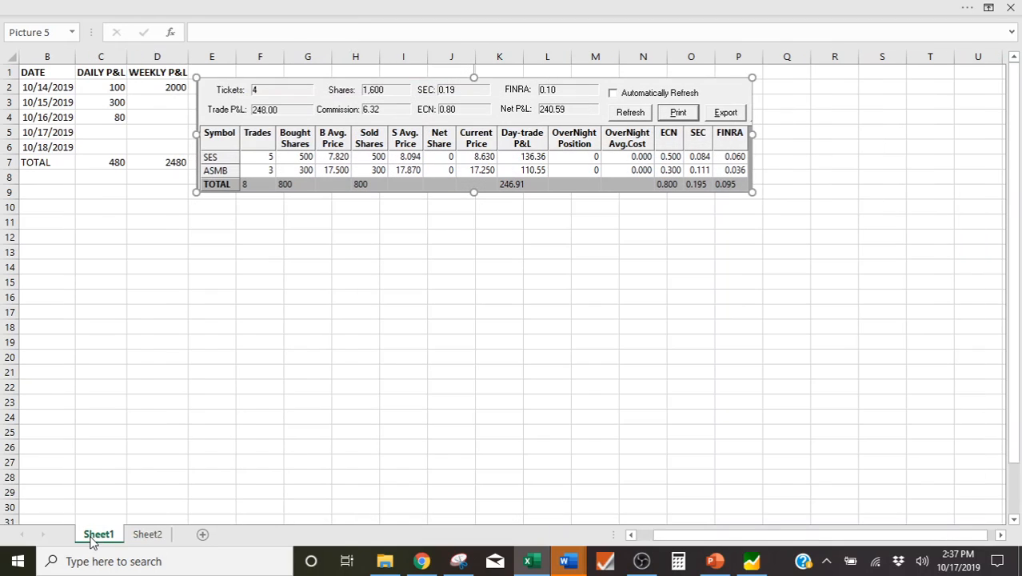
left_click(217, 230)
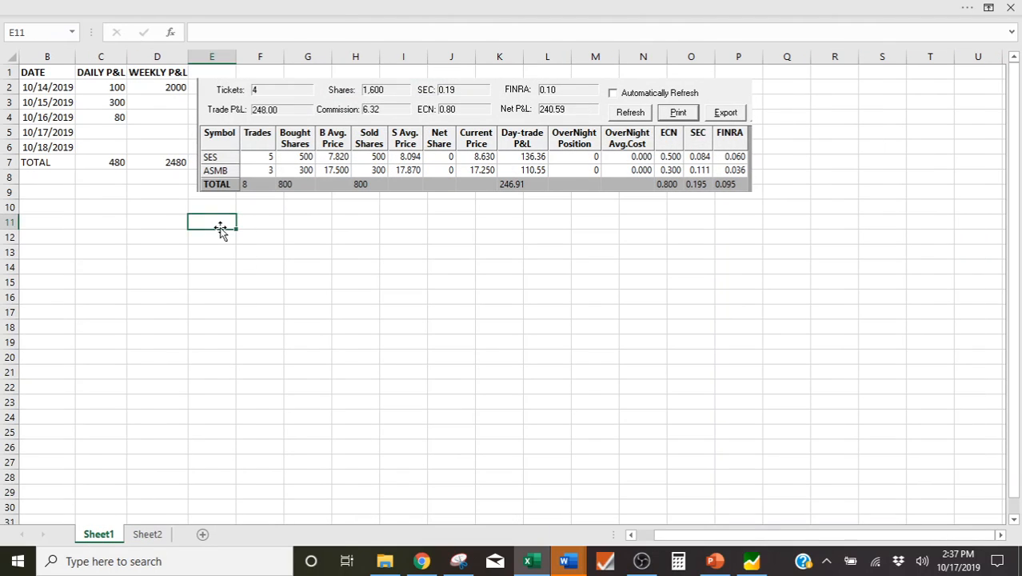
right_click(226, 229)
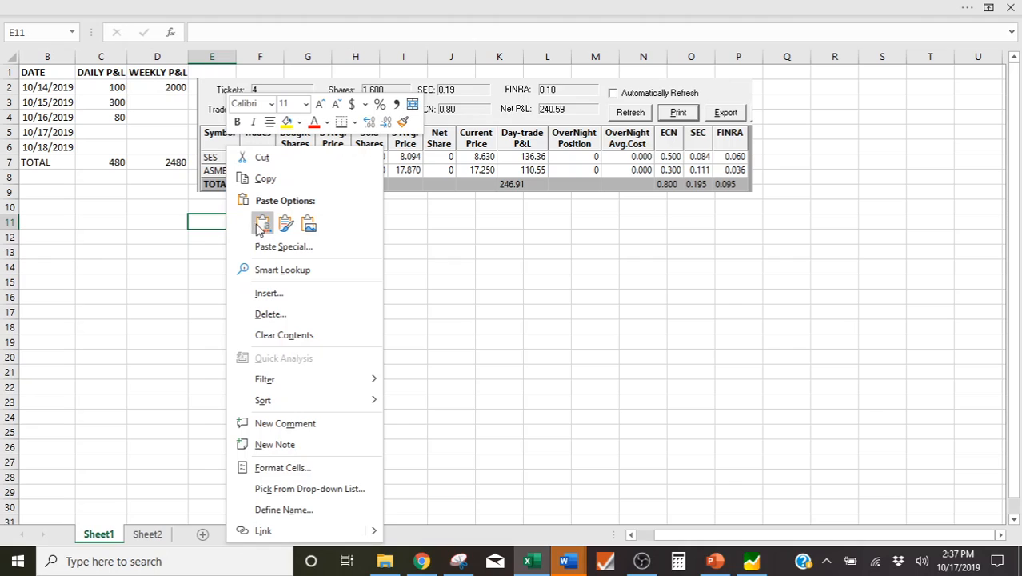
left_click(263, 224)
- Copy the SES 1 Minute chart picture from Sheet2 and paste it on Sheet1 at E15
left_click(149, 536)
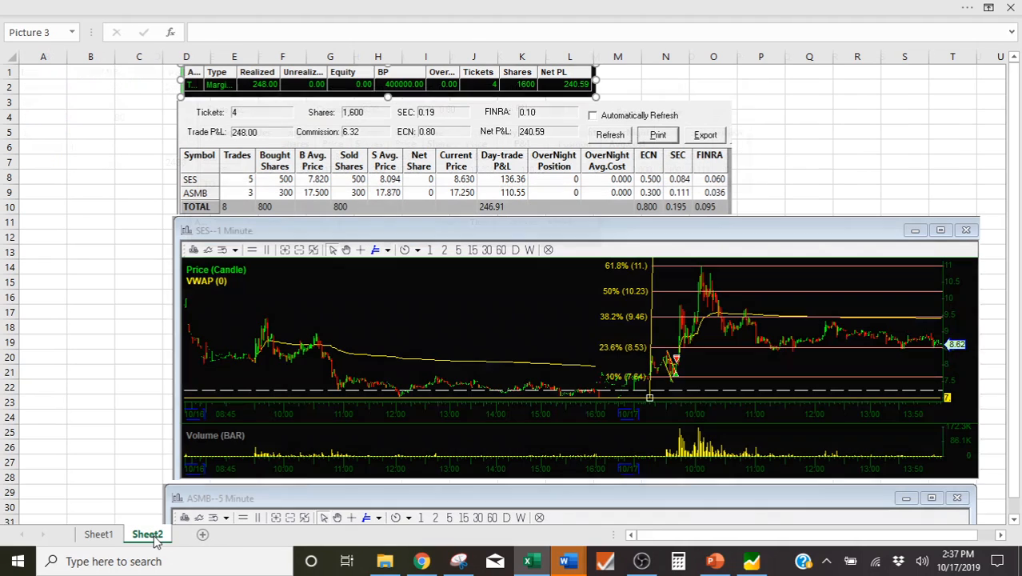
right_click(474, 392)
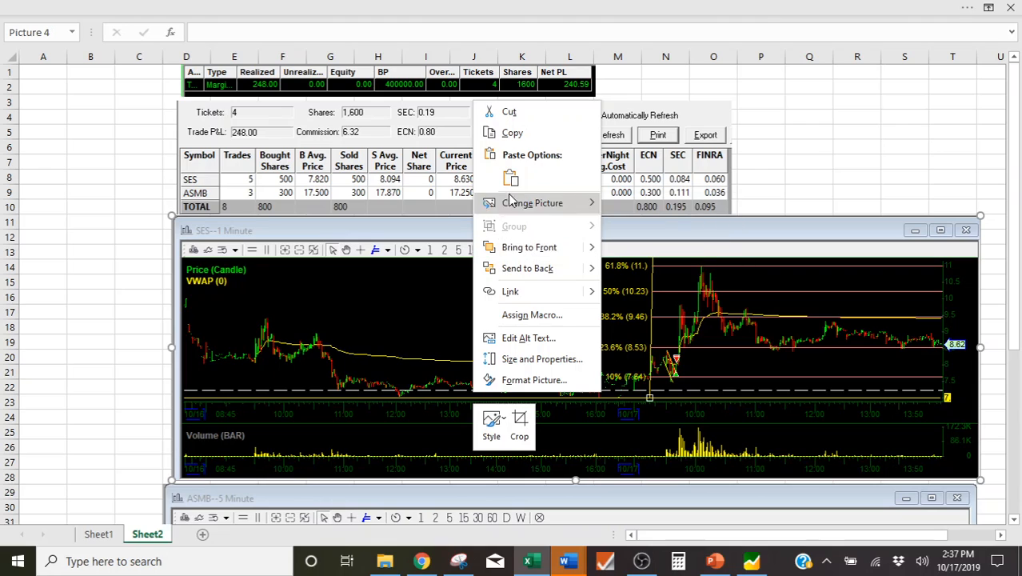
left_click(512, 134)
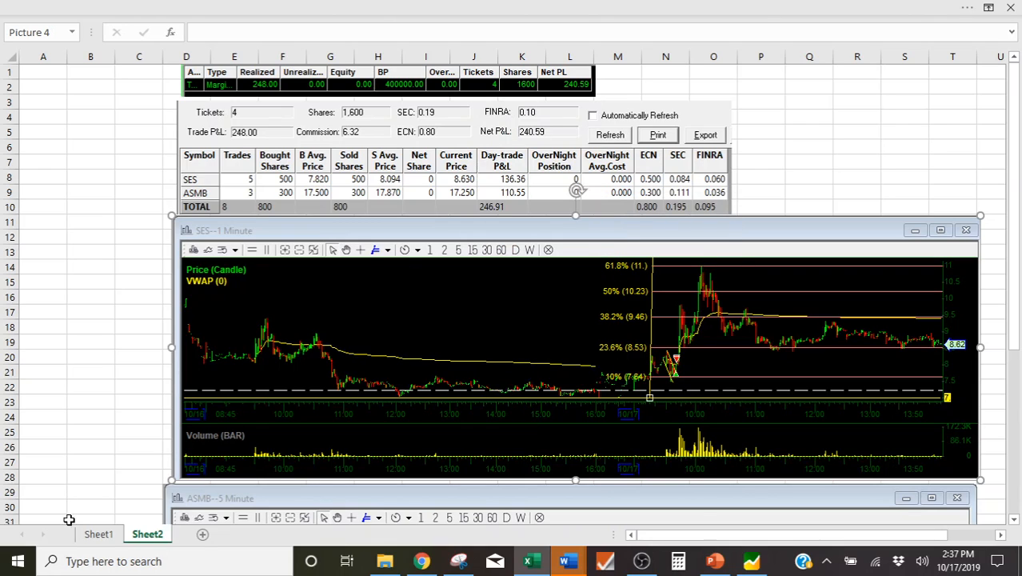
left_click(101, 535)
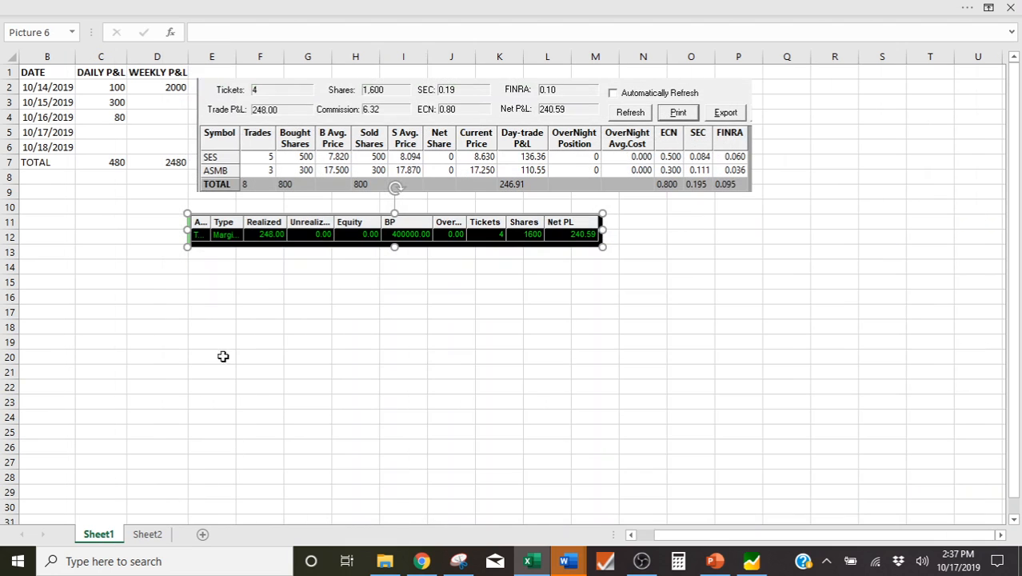
left_click(211, 281)
right_click(214, 286)
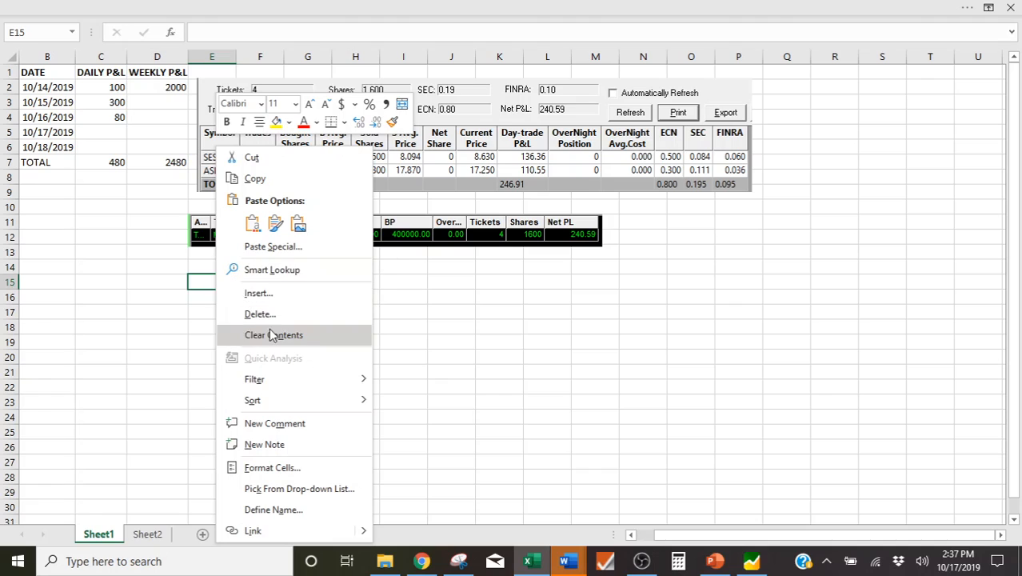
left_click(255, 226)
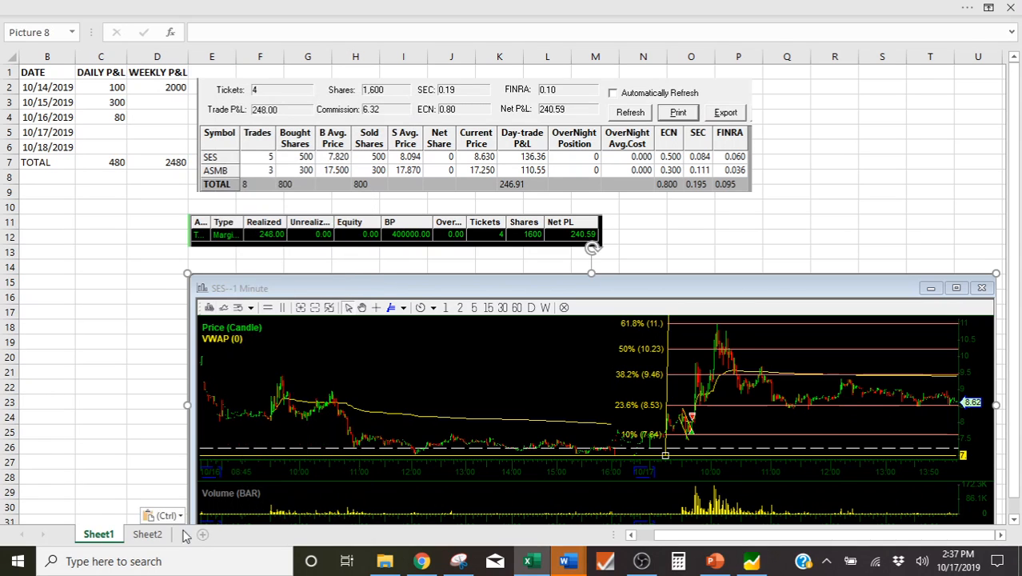
- Copy the ASMB 5 Minute chart picture from Sheet2 and paste it on Sheet1 at E38
left_click(152, 536)
scroll(444, 438, "down", 3)
left_click(448, 446)
right_click(448, 446)
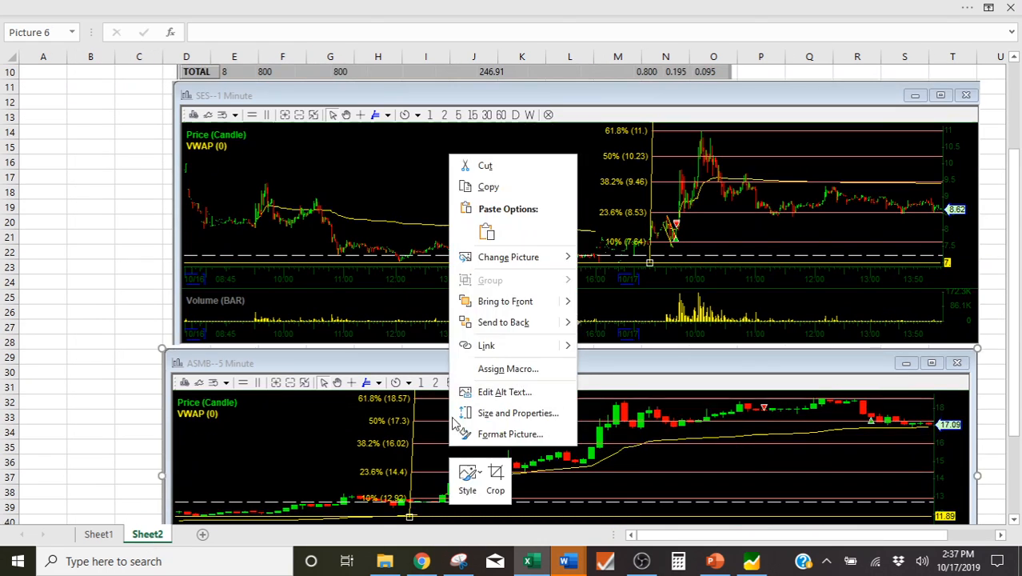
left_click(487, 231)
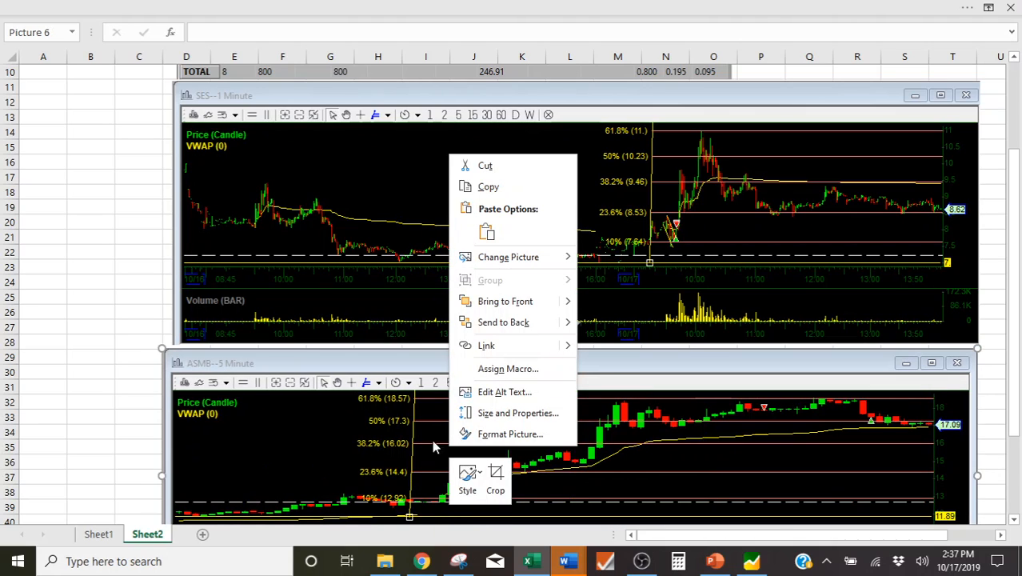
left_click(490, 188)
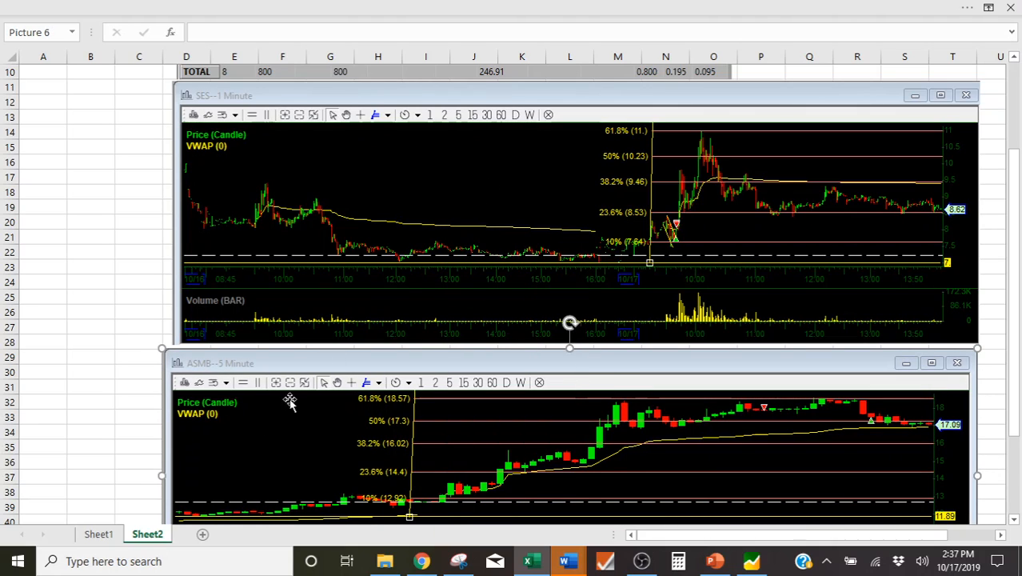
left_click(98, 534)
scroll(316, 426, "down", 4)
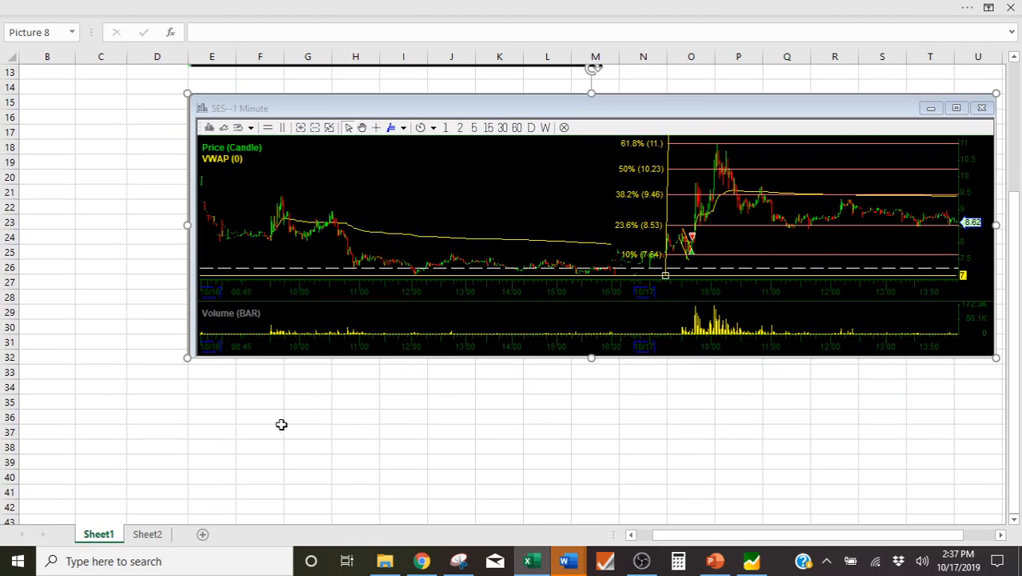
left_click(220, 444)
right_click(220, 444)
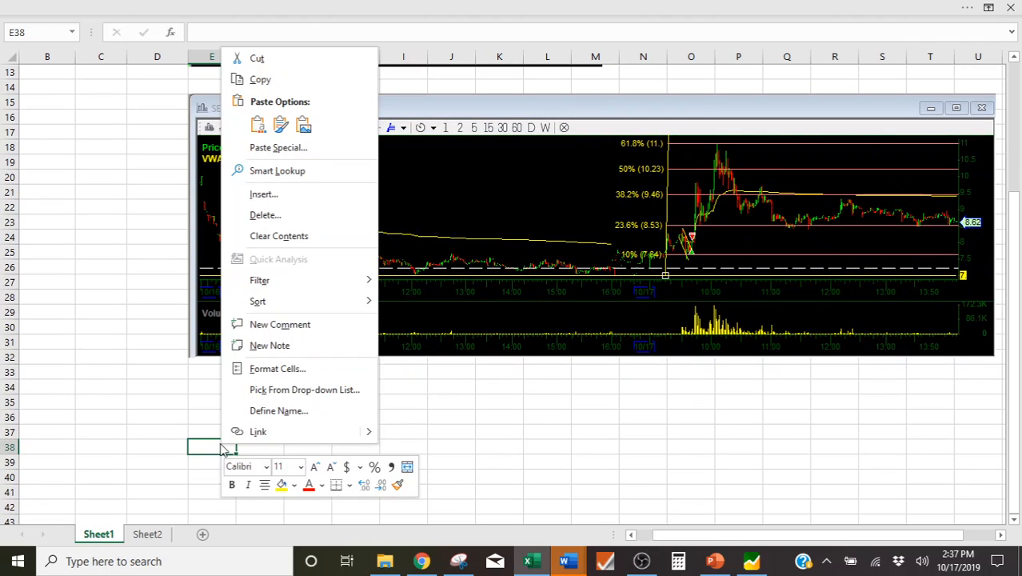
left_click(257, 125)
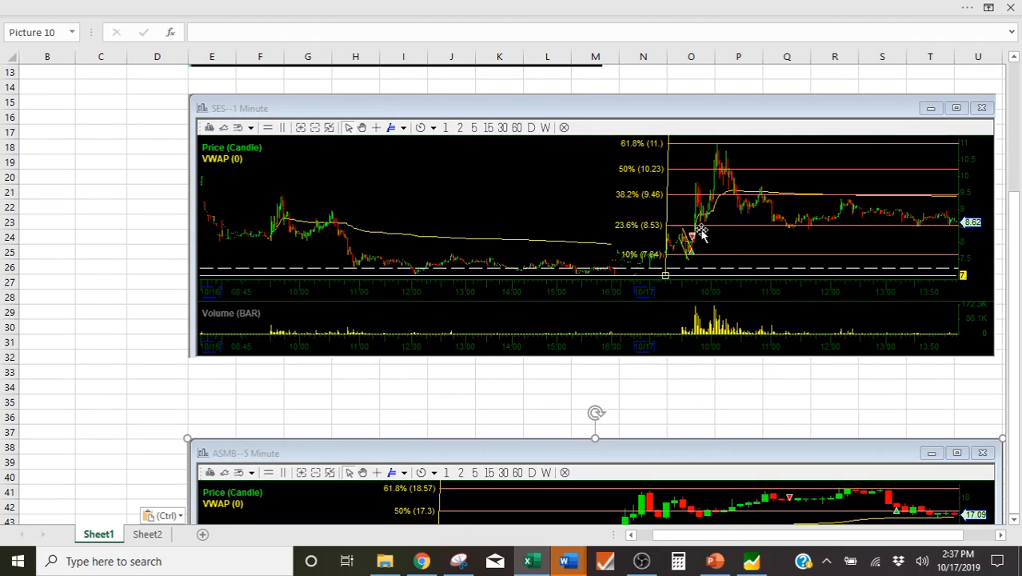
- Move the ASMB chart on Sheet1 up to about row 33, just beneath the SES chart
scroll(478, 312, "up", 4)
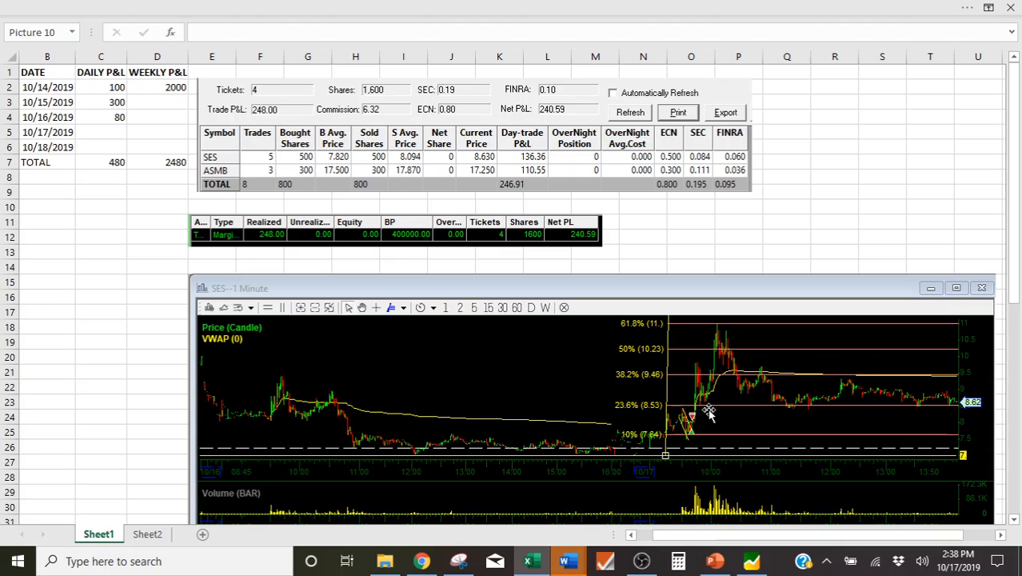
scroll(709, 412, "down", 6)
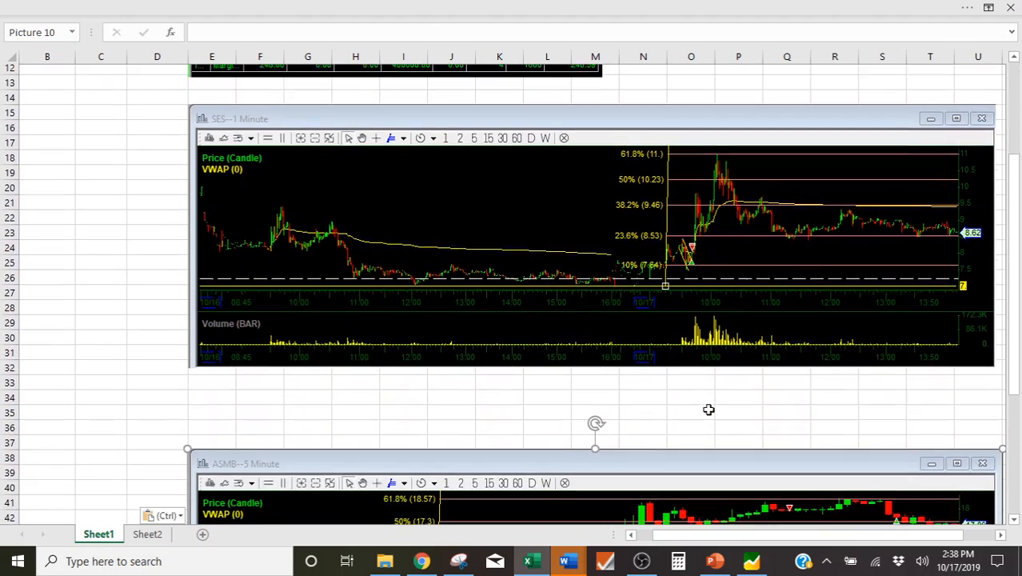
left_click_drag(698, 364, 694, 300)
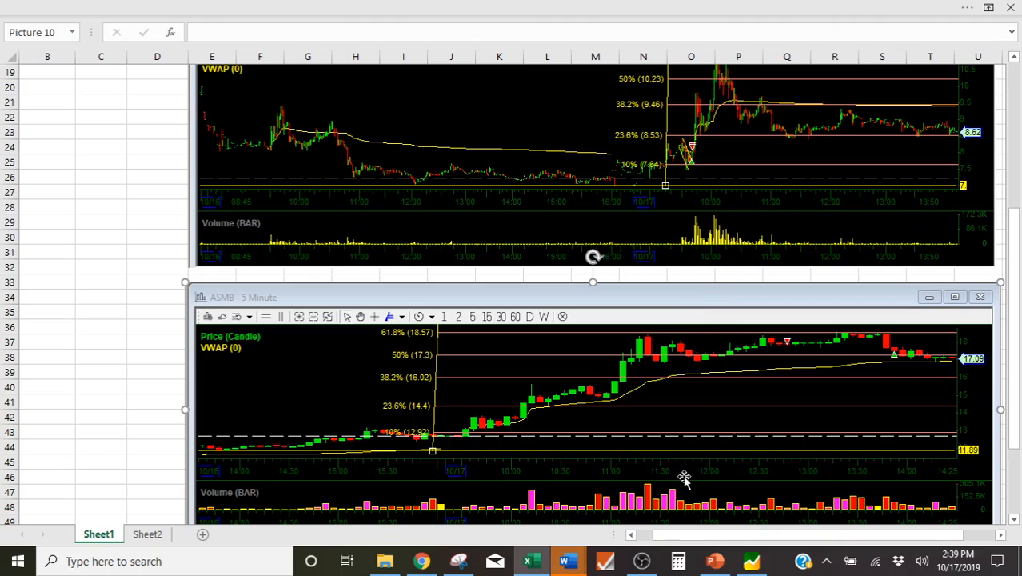
- Examine the trade markers on the ASMB and SES charts together with the pasted trade and account summaries
left_click_drag(687, 540, 716, 544)
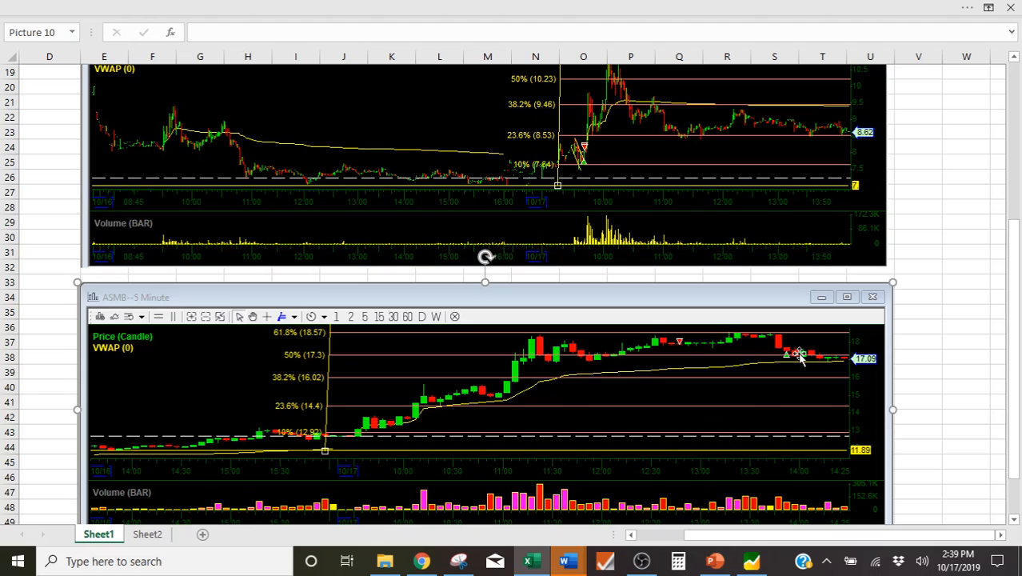
scroll(799, 355, "up", 6)
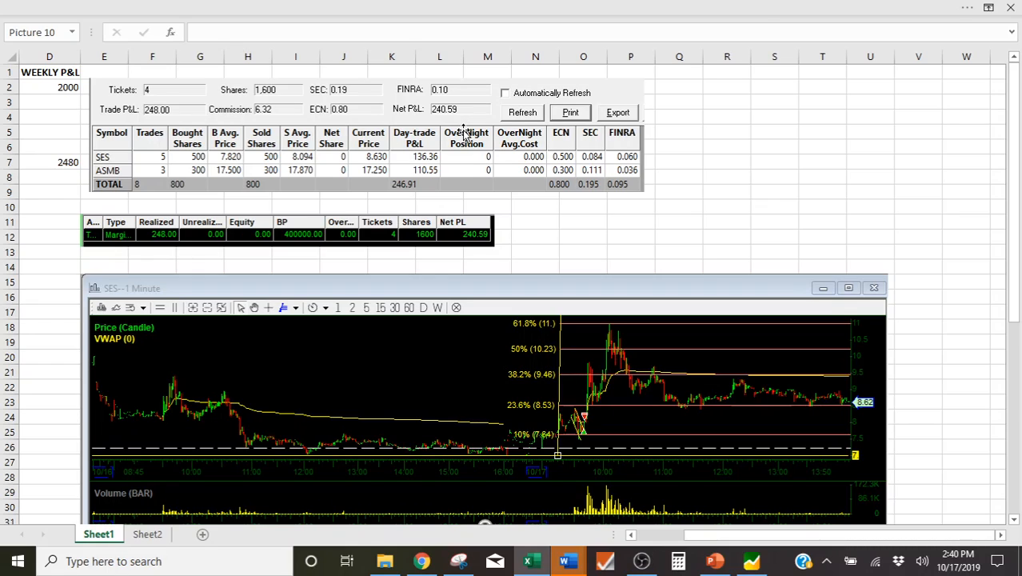
left_click_drag(826, 538, 788, 537)
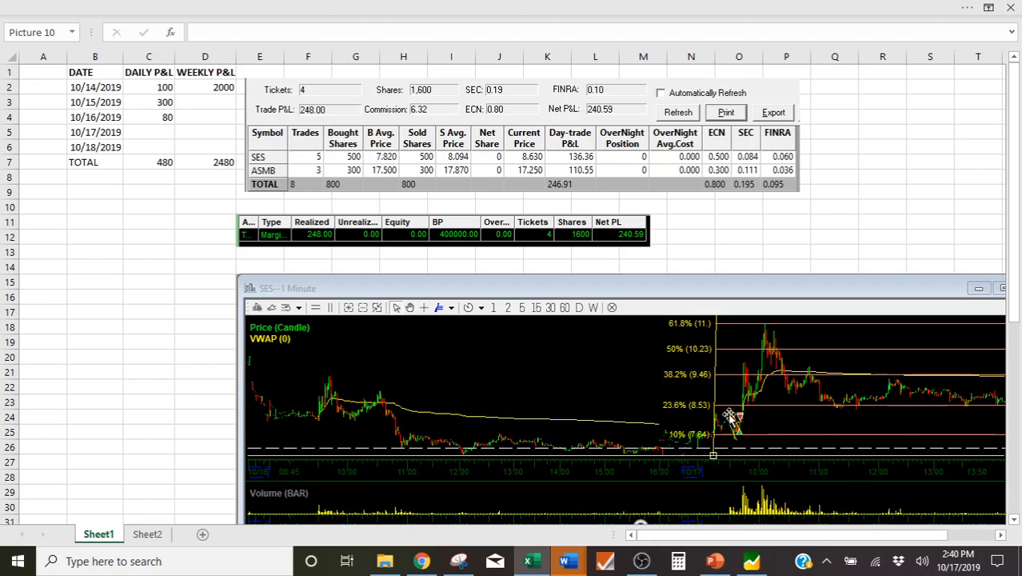
scroll(816, 410, "down", 4)
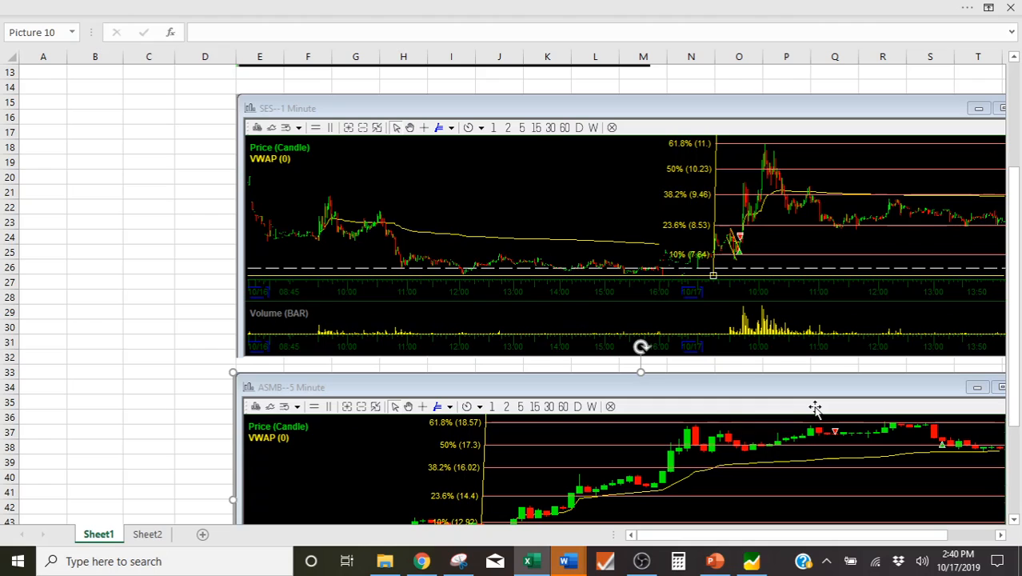
scroll(600, 496, "down", 1)
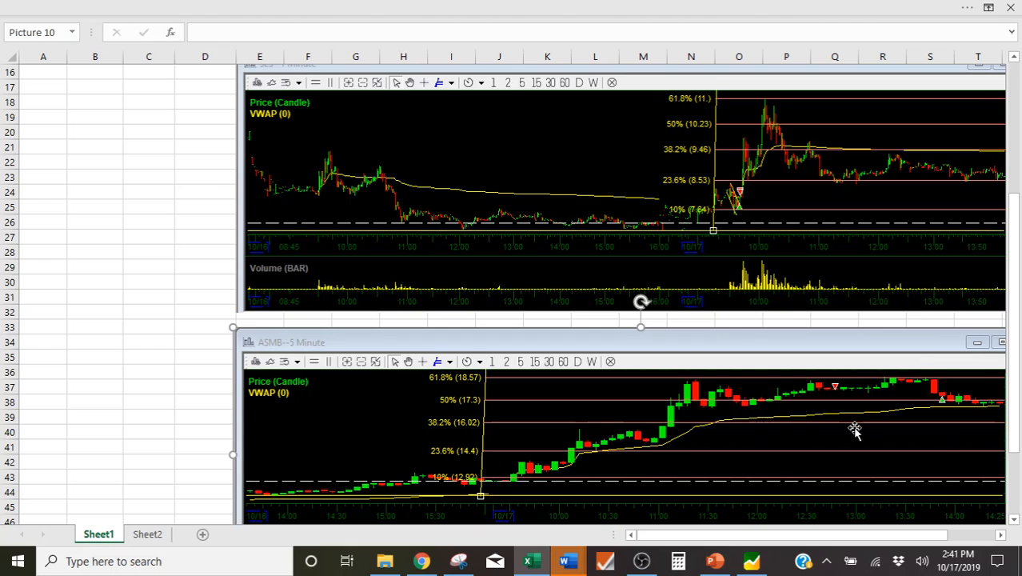
scroll(855, 429, "down", 2)
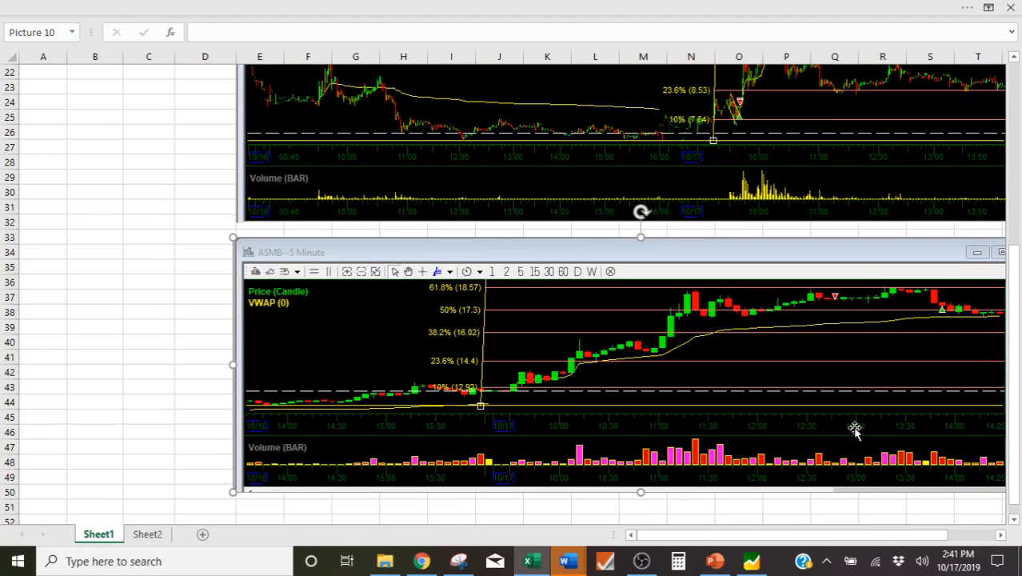
scroll(855, 430, "up", 7)
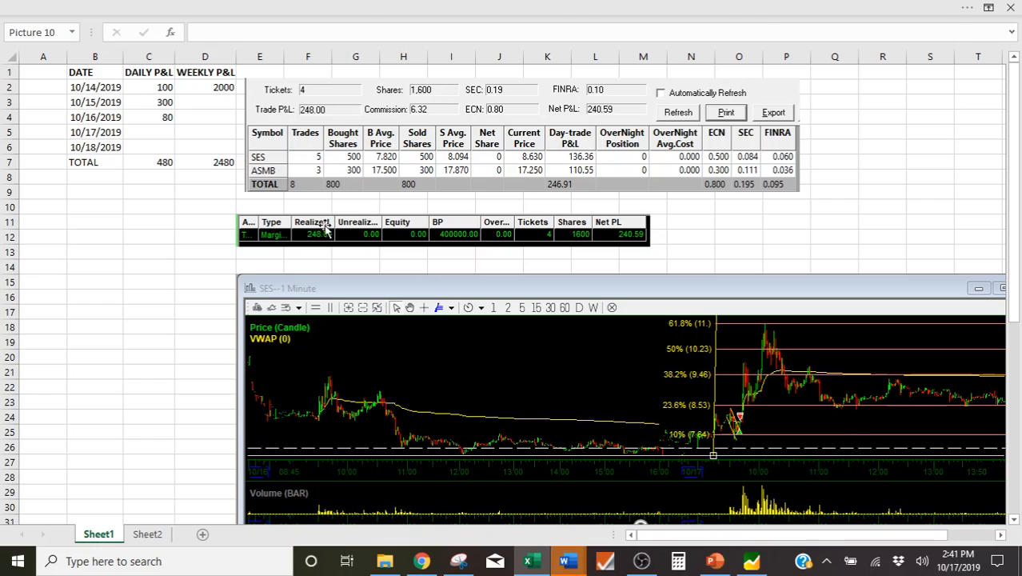
- Enter 240.59 as the daily P&L for 10/17/2019 in C5
left_click(160, 132)
type("240.59")
key("Return")
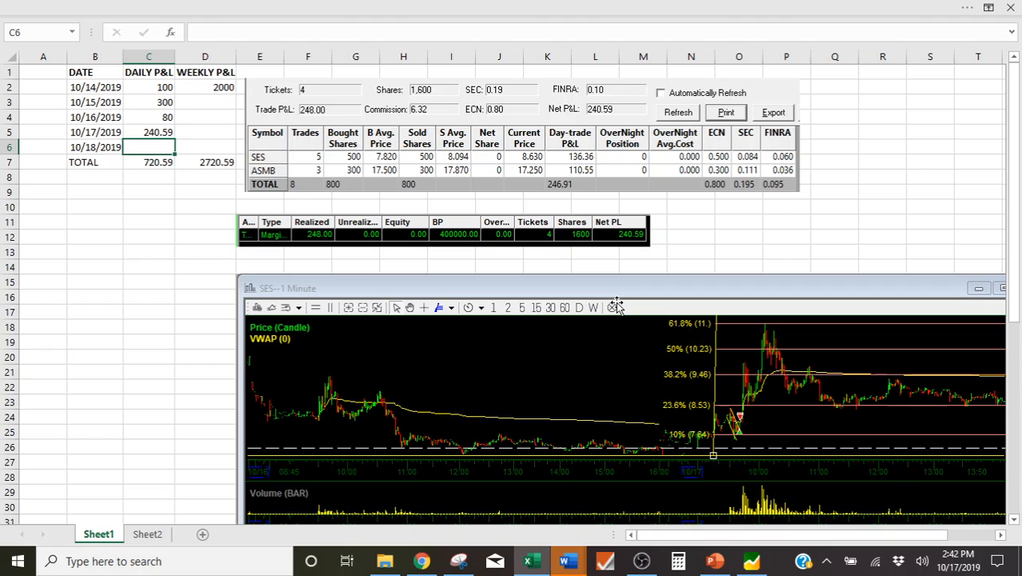
scroll(616, 306, "down", 5)
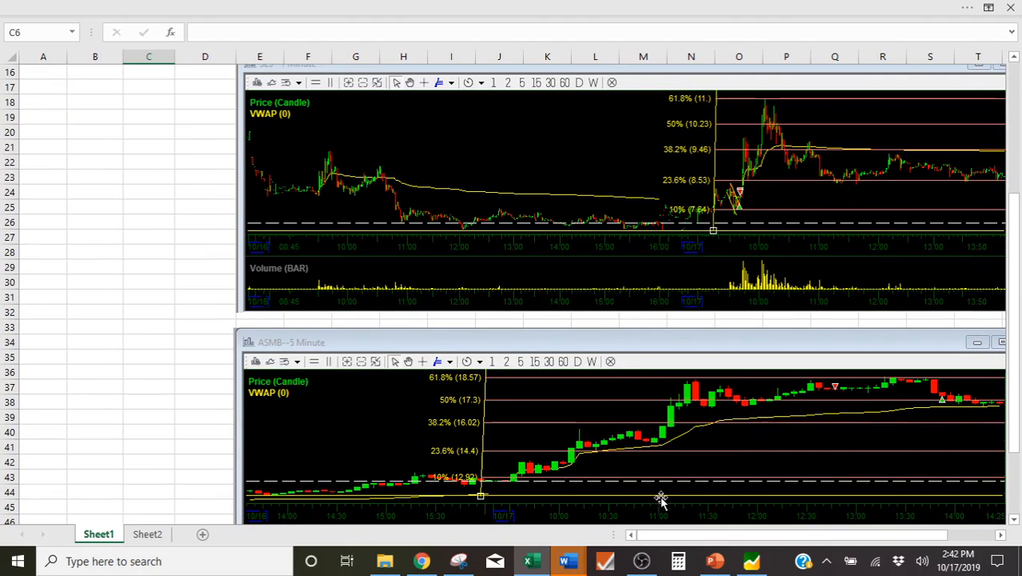
mouse_move(672, 535)
left_mouse_down()
mouse_move(756, 551)
mouse_move(656, 534)
left_mouse_up()
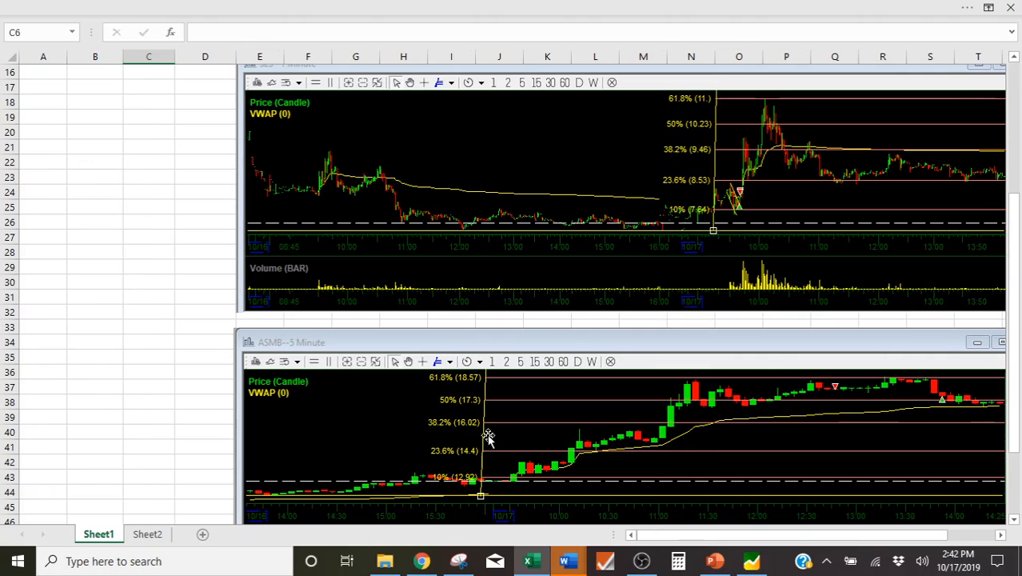
scroll(484, 434, "up", 5)
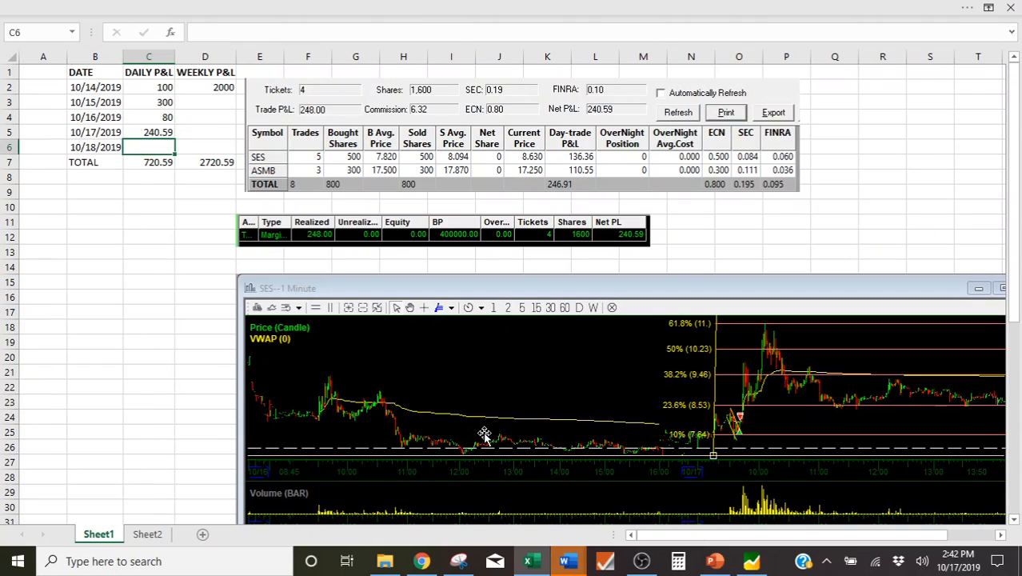